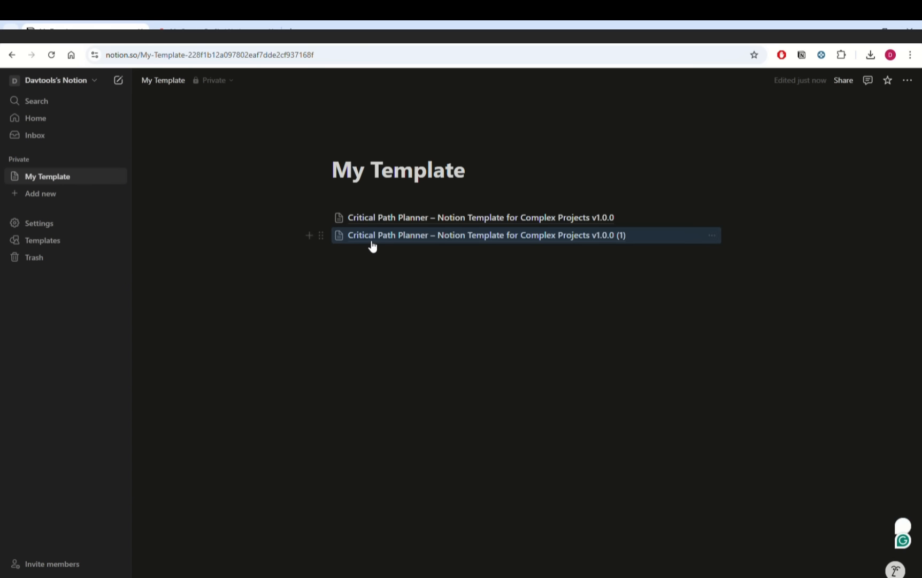
Open the duplicated Critical Path Planner page ending in "(1)" and rename it "Project 01"
left_click(372, 241)
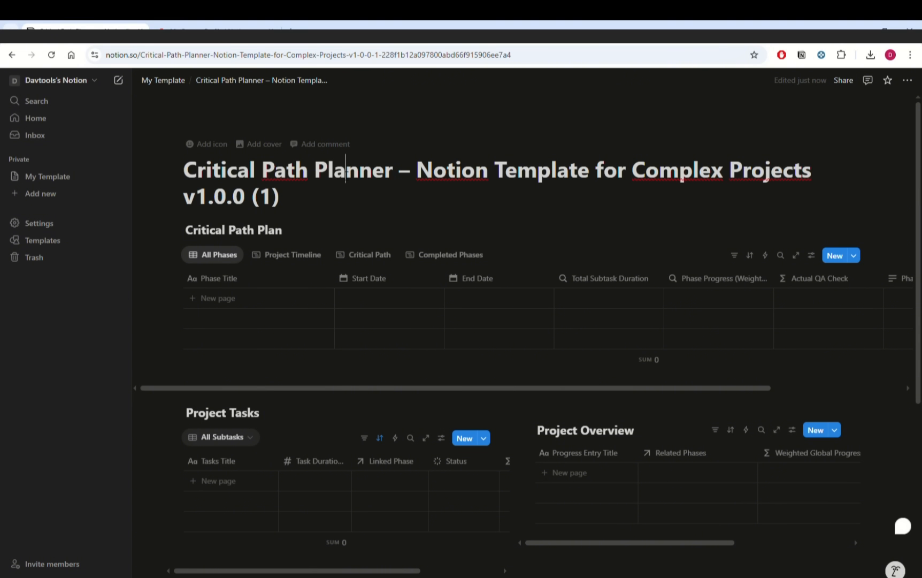
left_click_drag(280, 196, 165, 181)
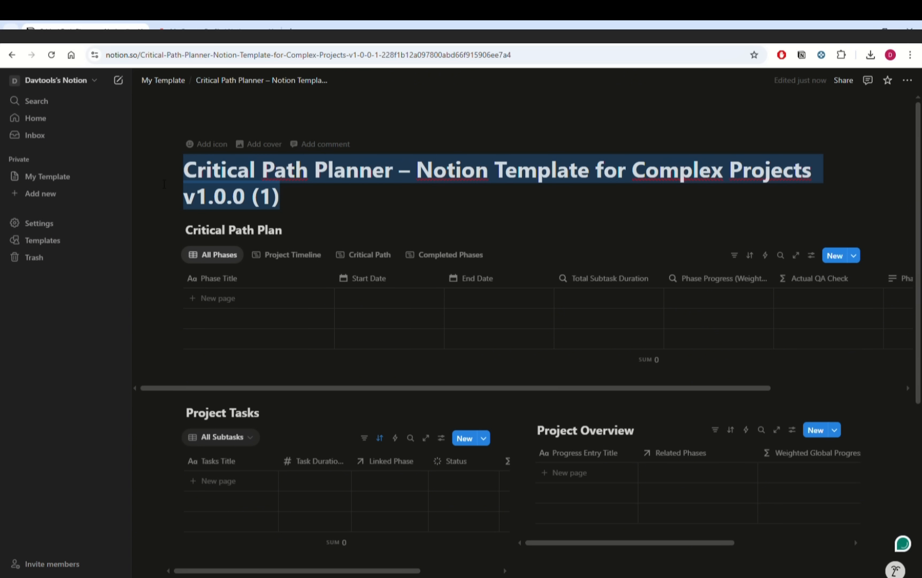
type("Projec")
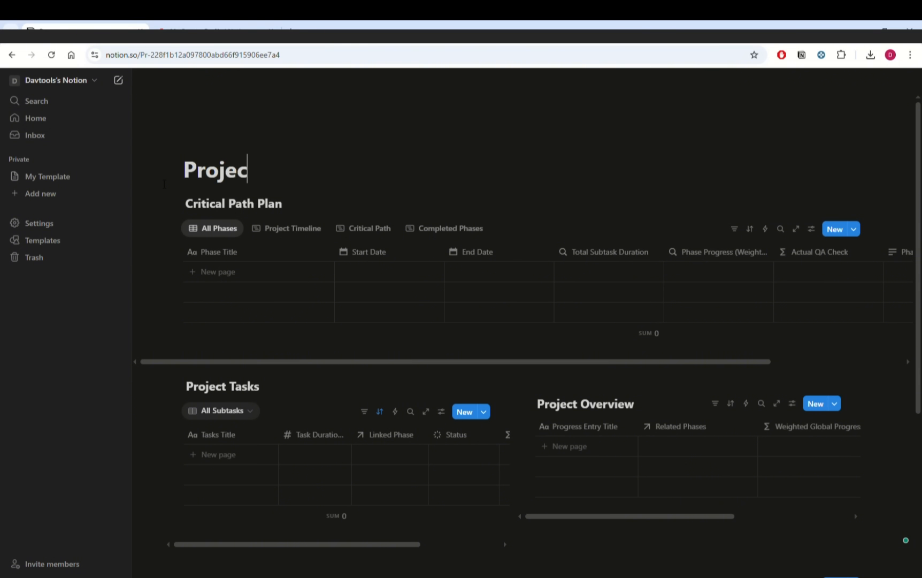
type("t 01")
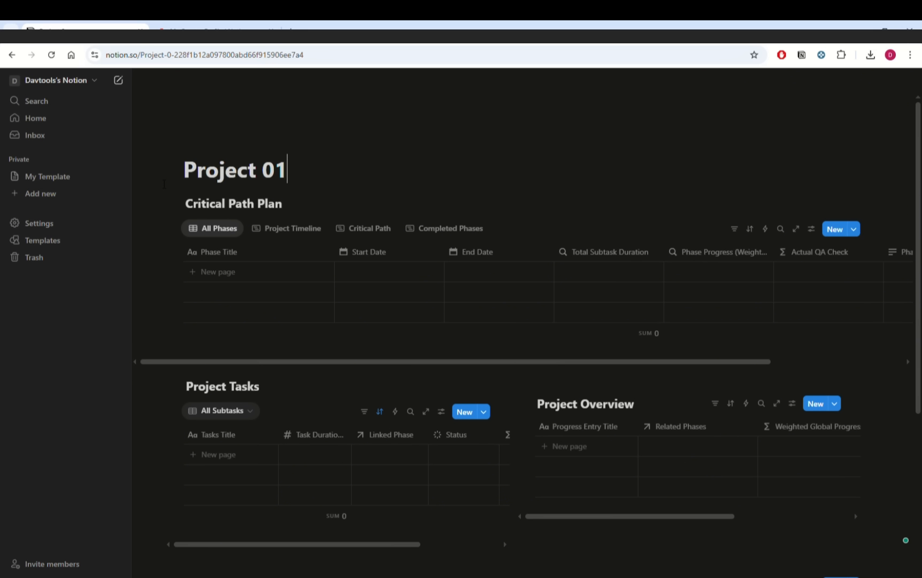
Move the Project 01 page out of My Template into the Private section below it, accepting the switch to manual sort
left_click(163, 81)
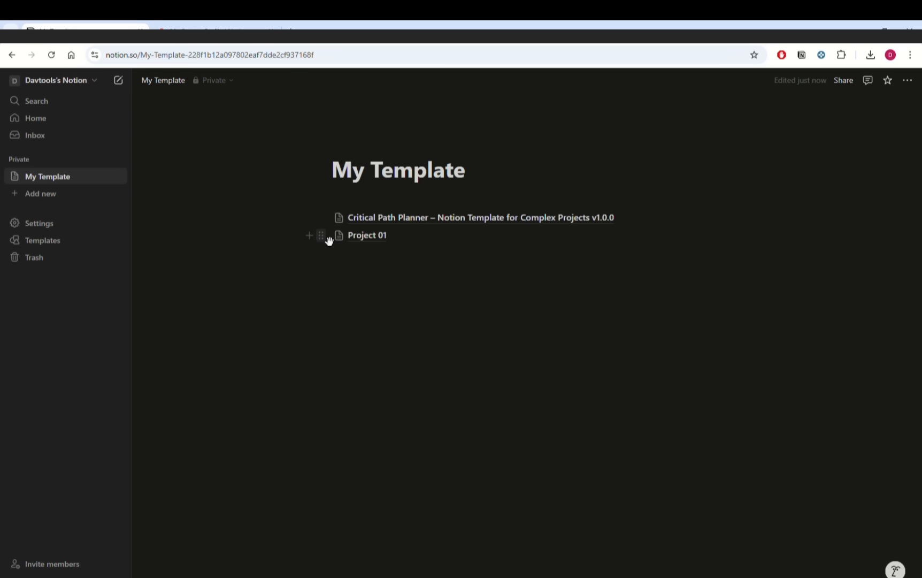
left_click_drag(321, 236, 45, 186)
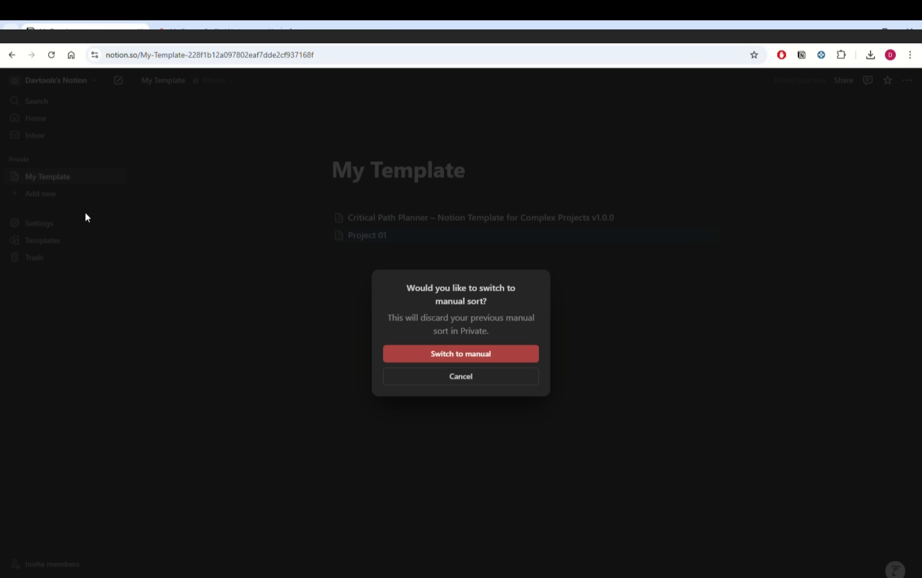
left_click(427, 357)
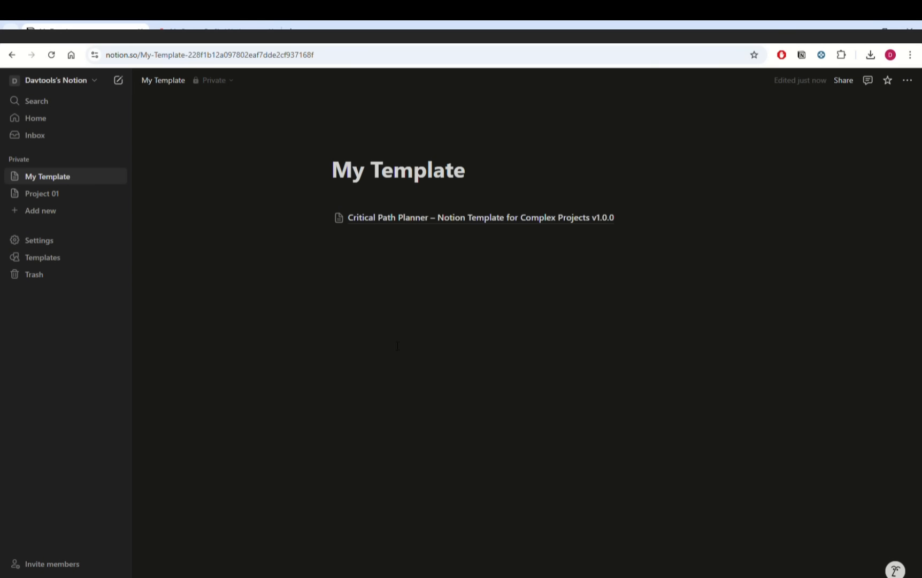
Open the Project 01 page and show its Project Tasks database as a full page
left_click(42, 198)
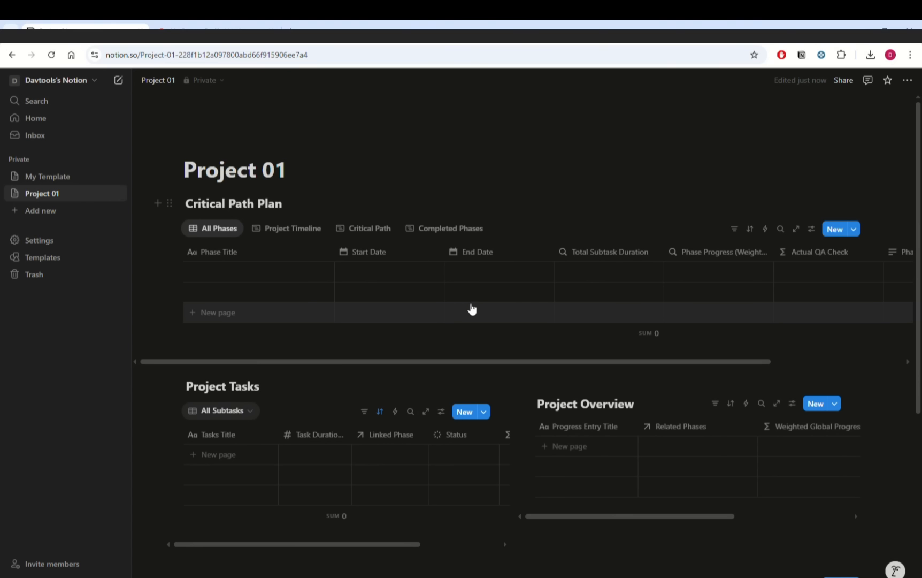
scroll(428, 300, "down", 1)
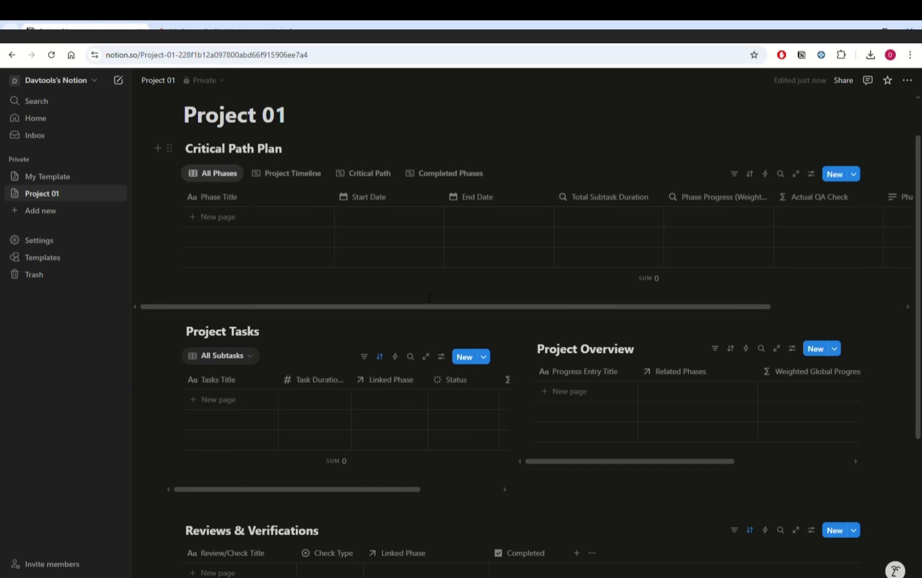
scroll(429, 297, "down", 1)
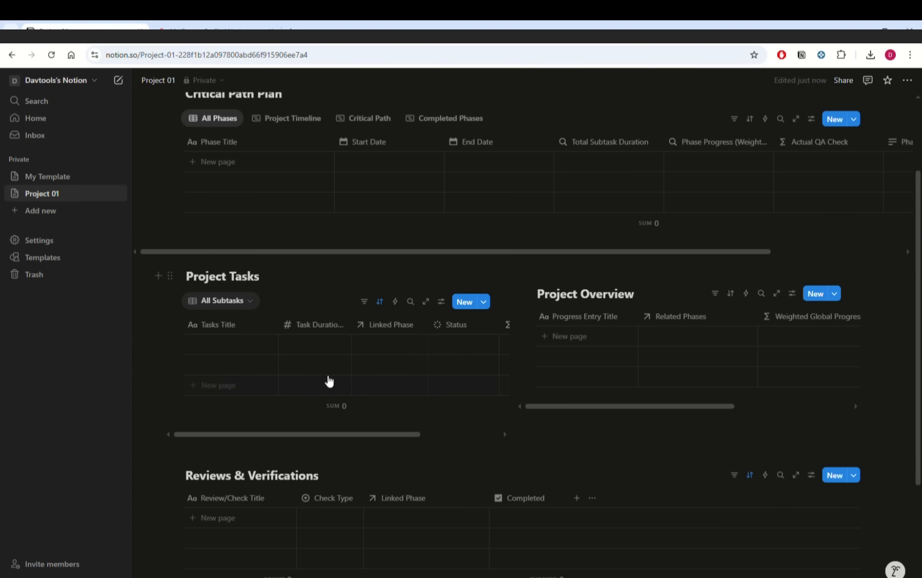
left_click(426, 302)
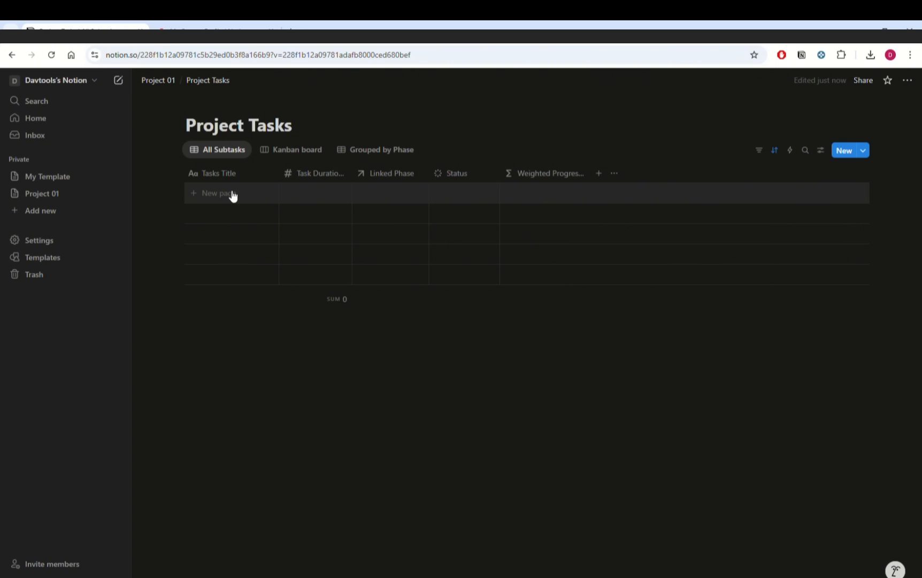
Add three tasks to Project Tasks: "Massing Studies", "Soil Condition Report" and "Reinforcement Detailing"
left_click(233, 194)
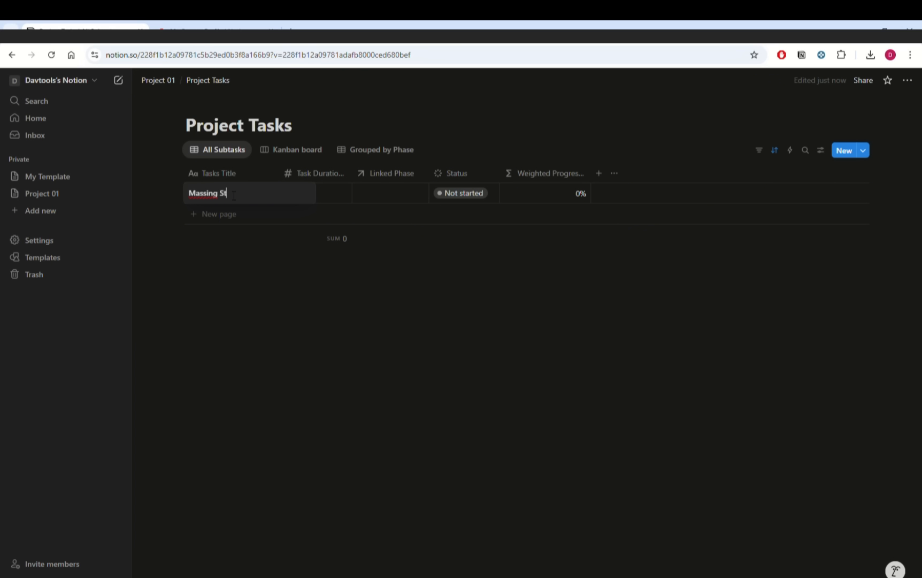
key("Escape")
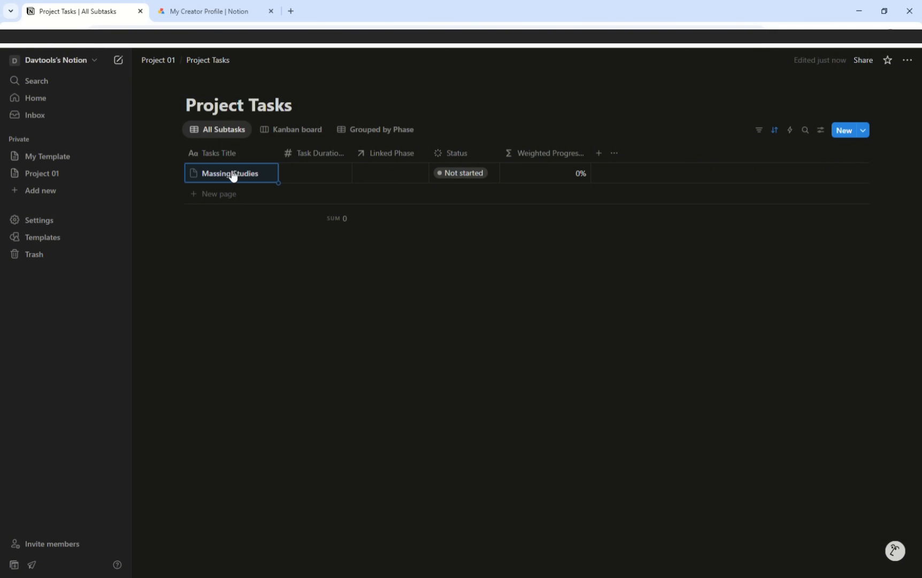
left_click(235, 199)
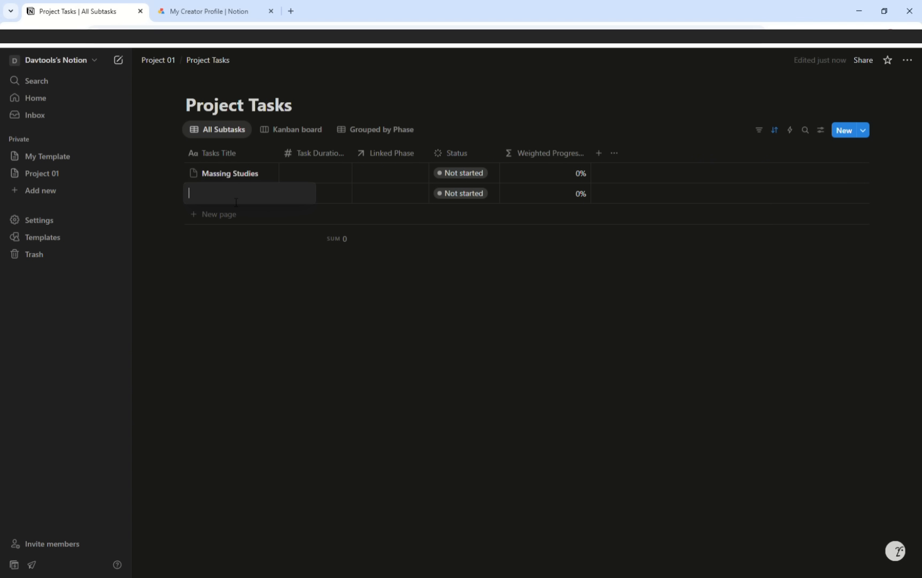
type("Soil Condition Report")
left_click(230, 226)
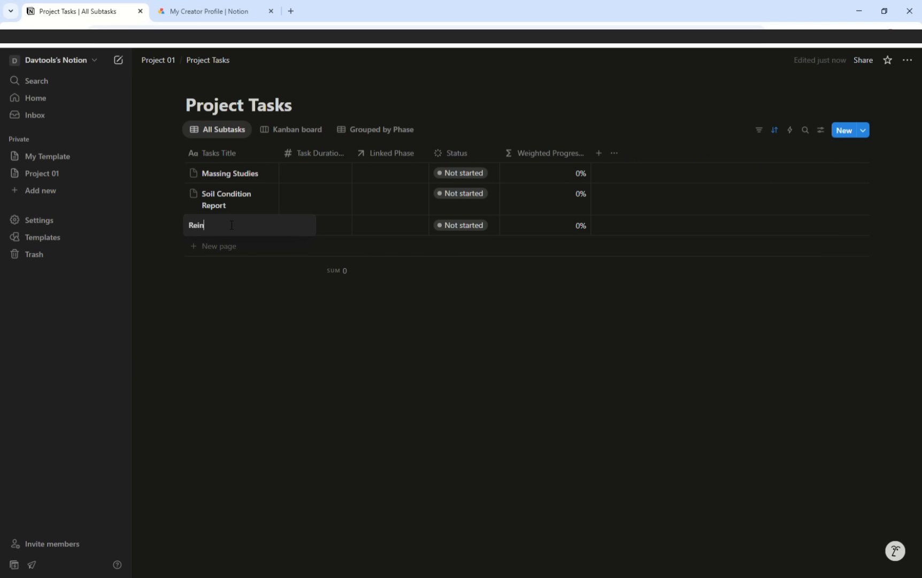
type("Reinforcement Detailing")
key("Escape")
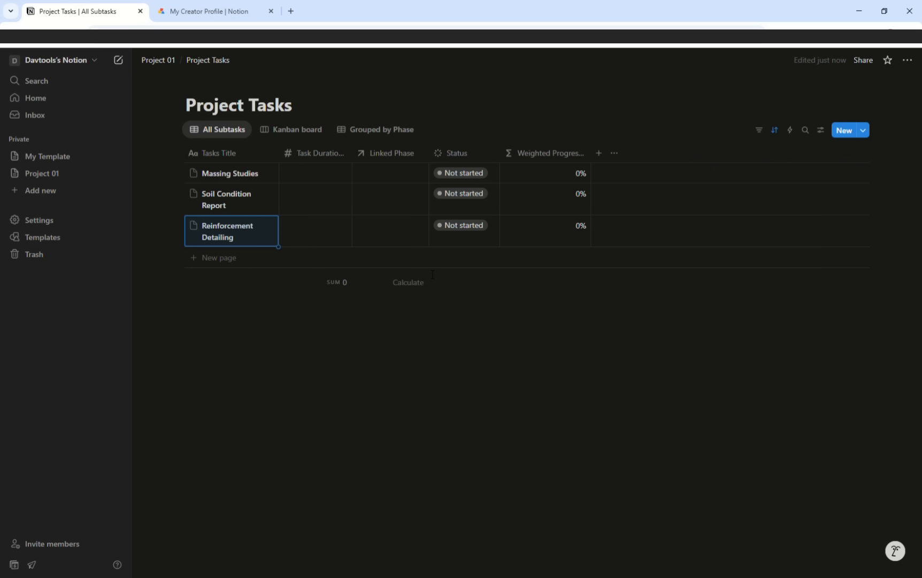
Return to the Project 01 page and add the phases "Conceptual Design", "Site Analysis" and "Preliminary Design" to the Critical Path Plan
left_click(163, 60)
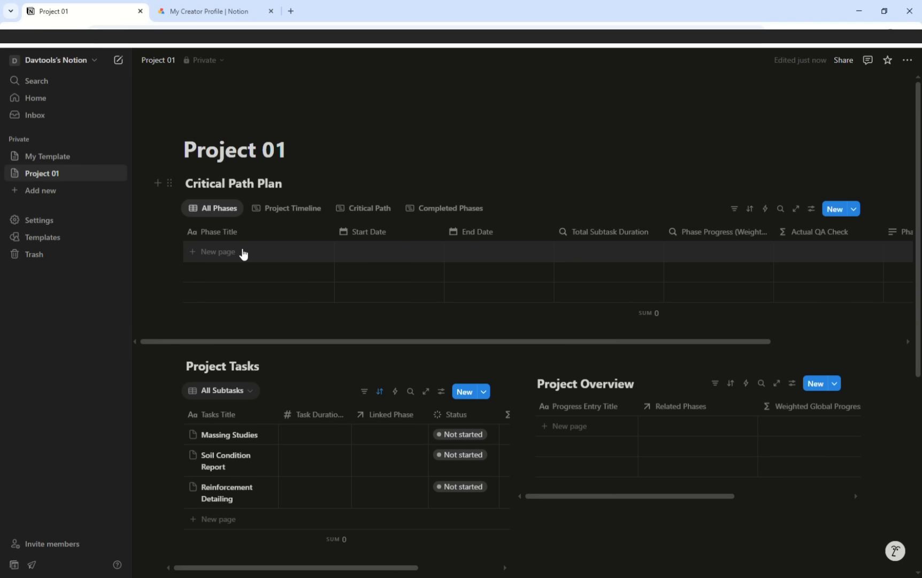
left_click(244, 253)
type("Concep")
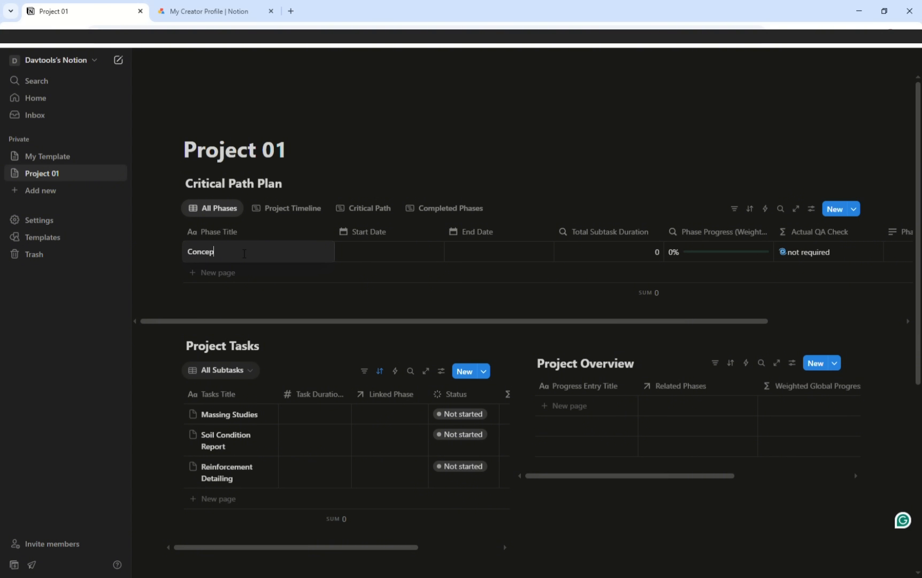
type("tual Design")
key("Return")
left_click(243, 272)
type("Site Ana")
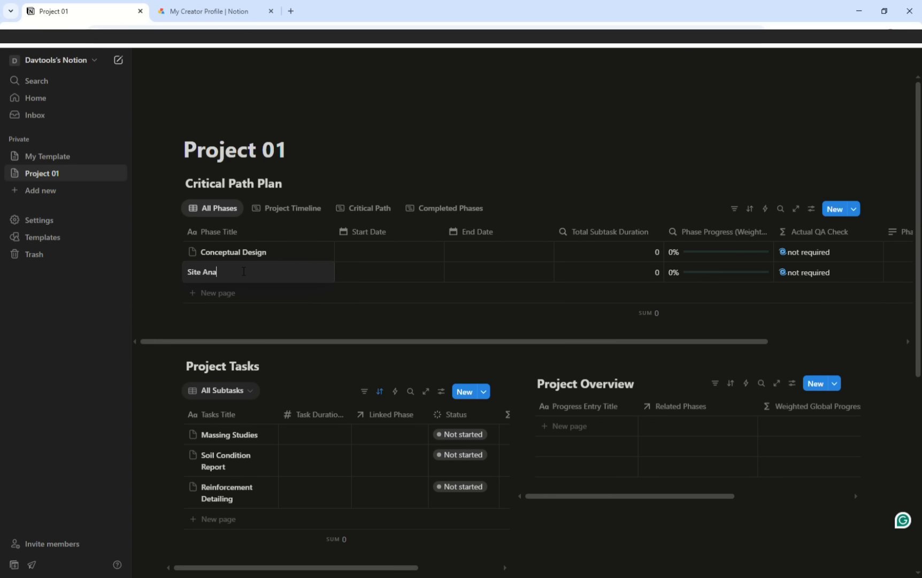
type("lysis")
key("Return")
left_click(232, 294)
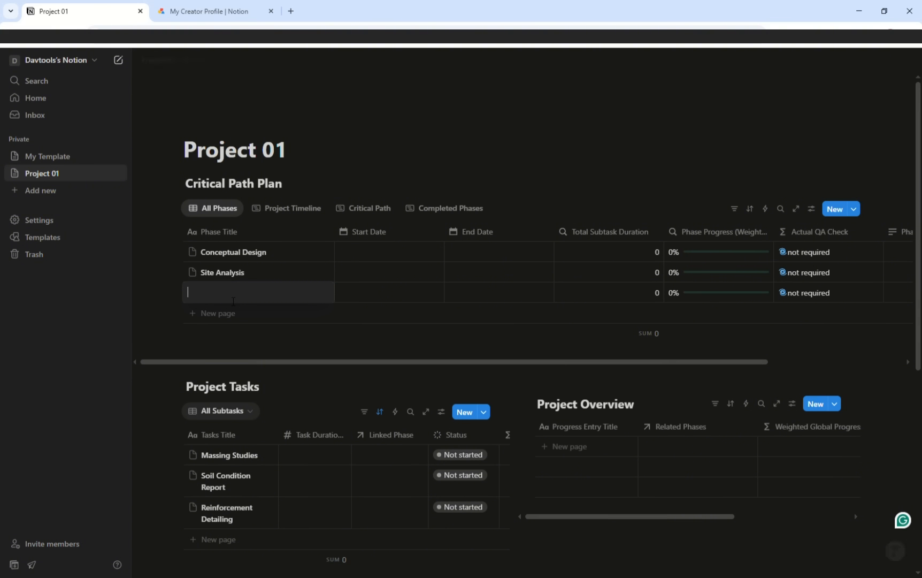
type("Preliminary Design")
scroll(233, 301, "down", 2)
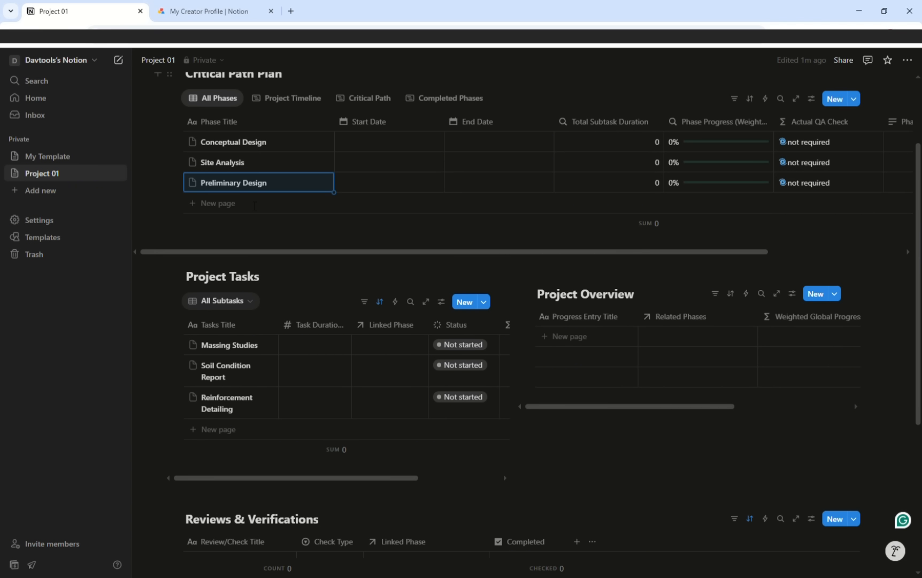
key("Return")
Add the phases "Structural Feasibilty", "HVAC Planning" and "Lighting Study" to the Critical Path Plan
left_click(234, 203)
type("Structural Feas")
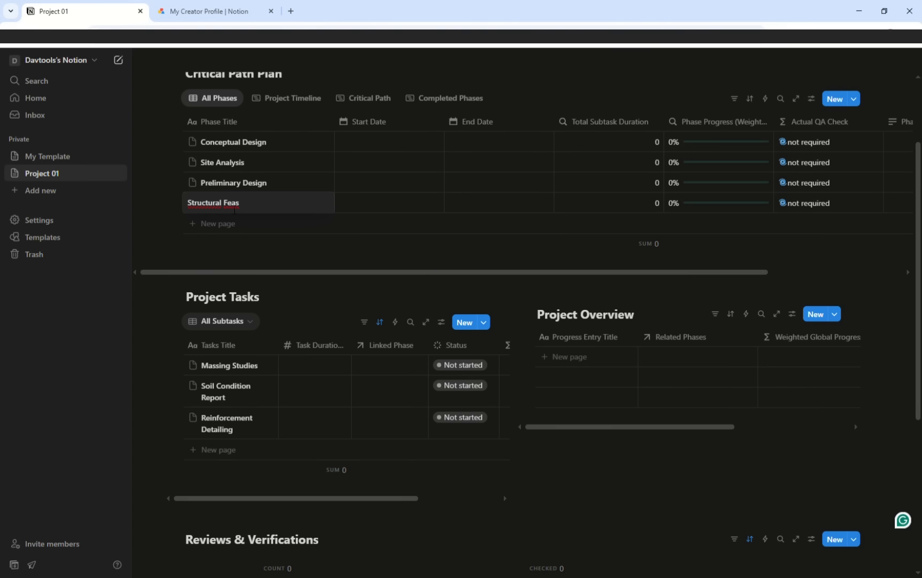
type("ibilty")
key("Return")
left_click(233, 223)
type("HVAC Plan")
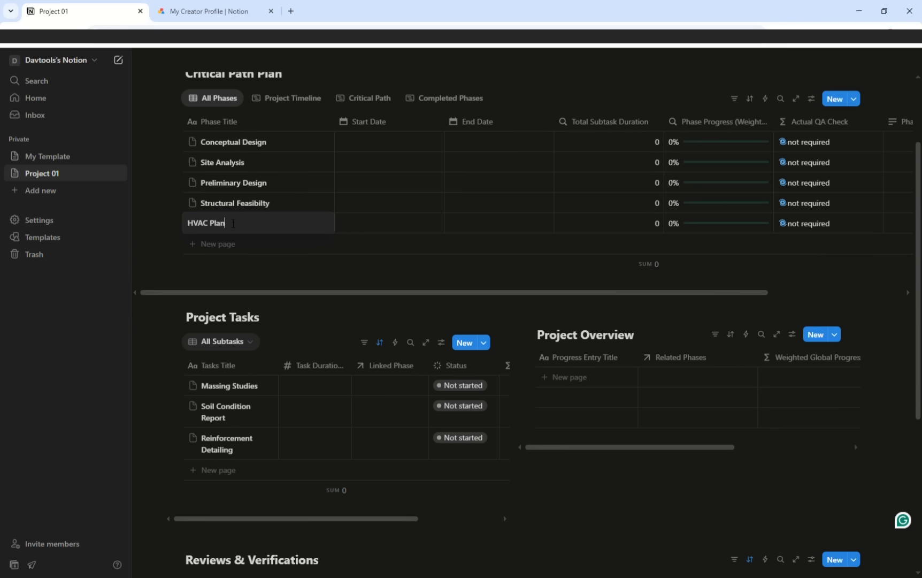
type("ning")
key("Return")
left_click(232, 243)
type("Lighting Study")
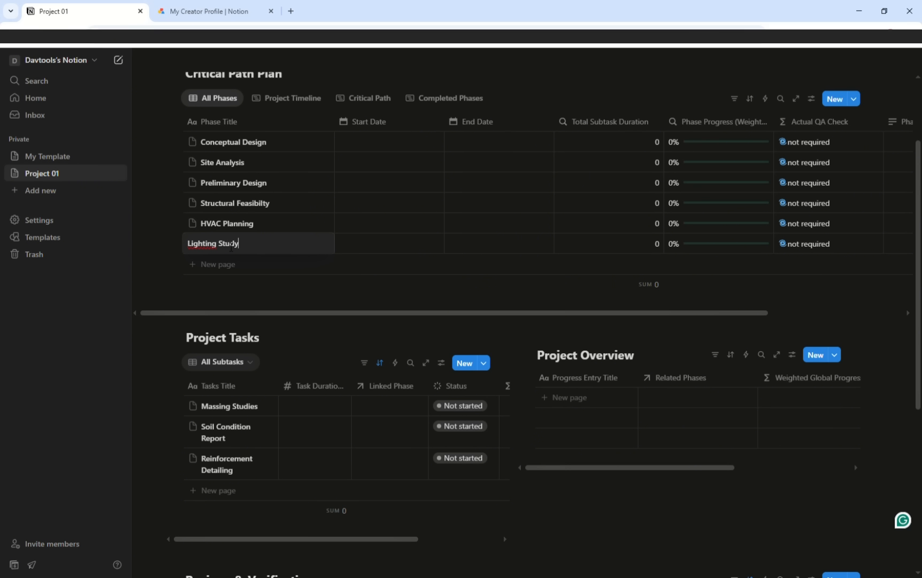
key("Return")
Add the phases "Detailed Structural Design" and "Documentation" to the Critical Path Plan
left_click(234, 264)
type("Detailed Stru")
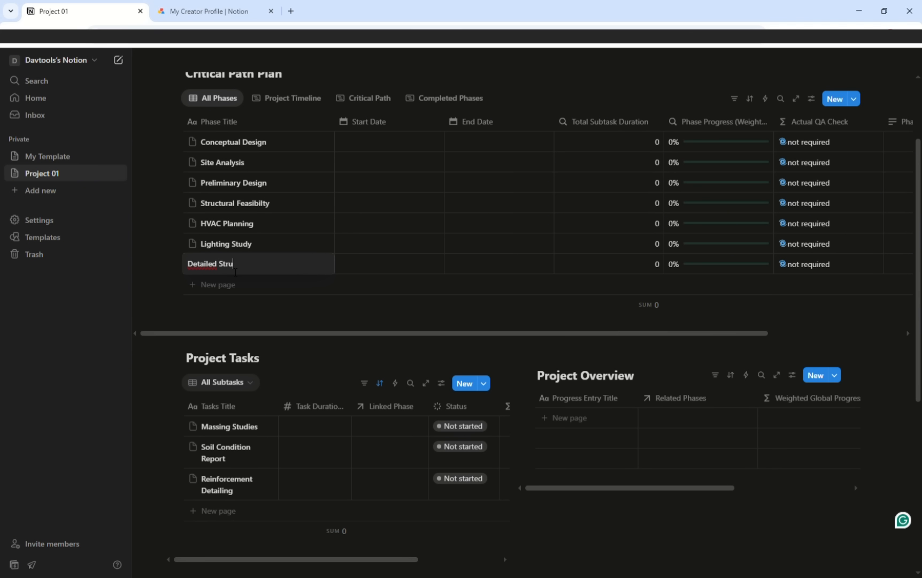
type("ctural Design")
key("Return")
left_click(234, 284)
type("Documentation")
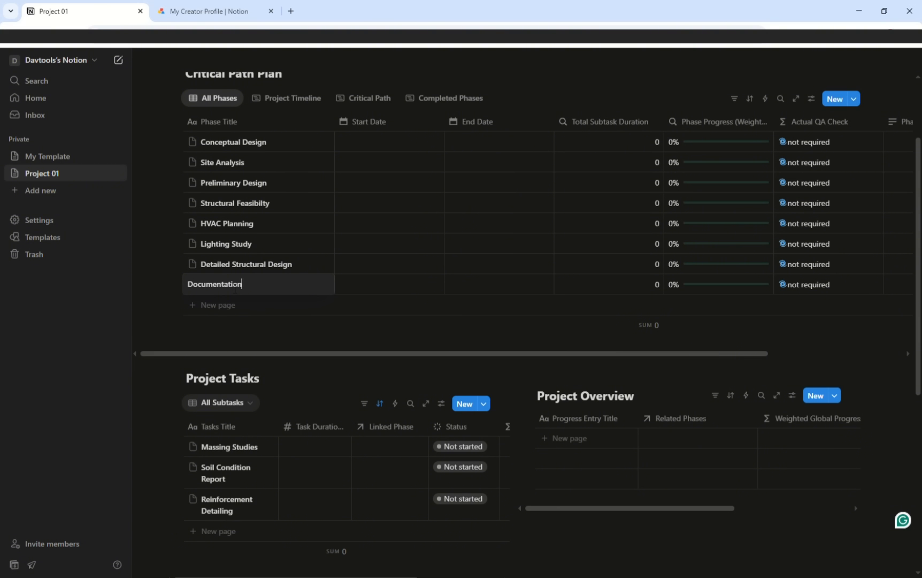
key("Return")
Add the phases "Thecnical Coordination" and "Internal QA Review" to the Critical Path Plan
left_click(234, 305)
type("Thecnical Coordination")
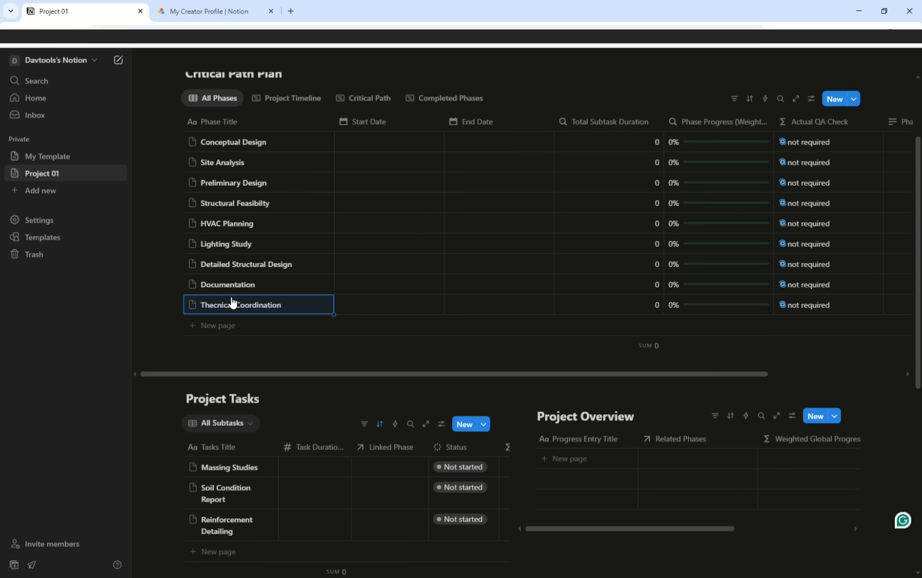
key("Return")
left_click(234, 325)
type("Internal QA Revire")
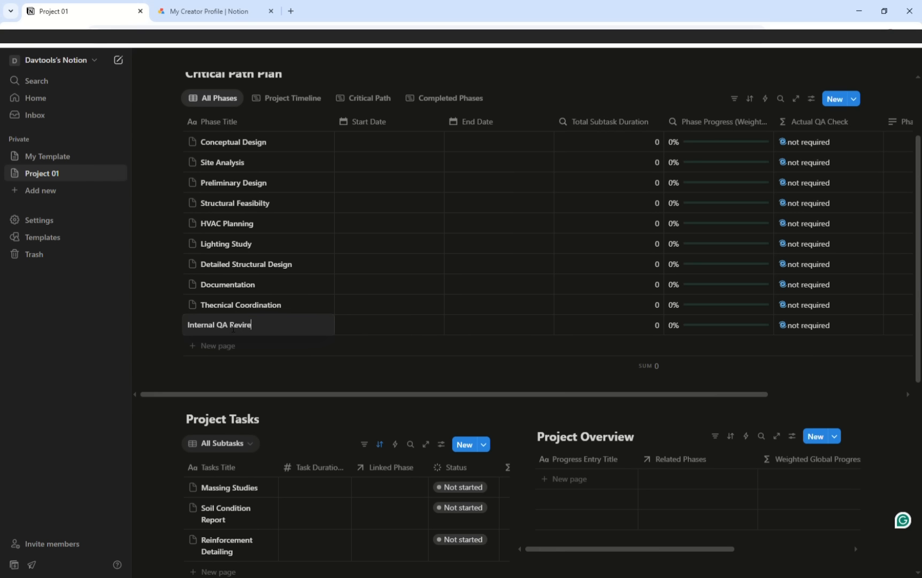
type("w")
key("Return")
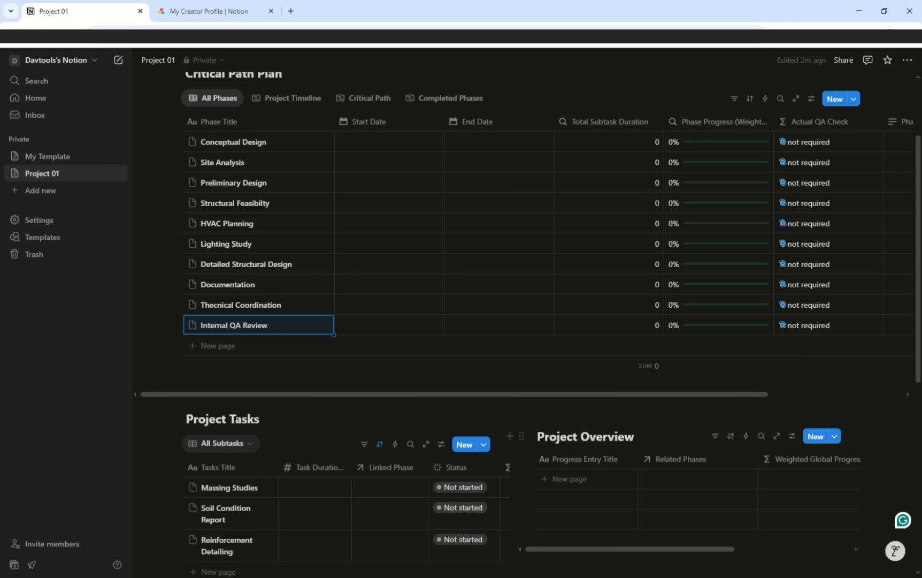
Add the tasks "Initial Sketches" and "Topography Survey" to the Project Tasks table on the Project 01 page
scroll(632, 329, "down", 3)
left_click(233, 410)
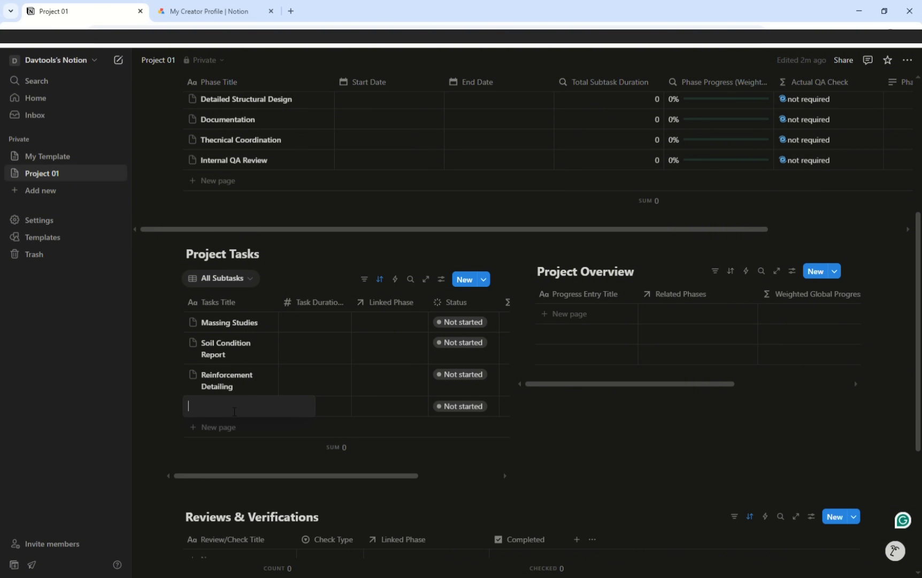
type("Initial Sk")
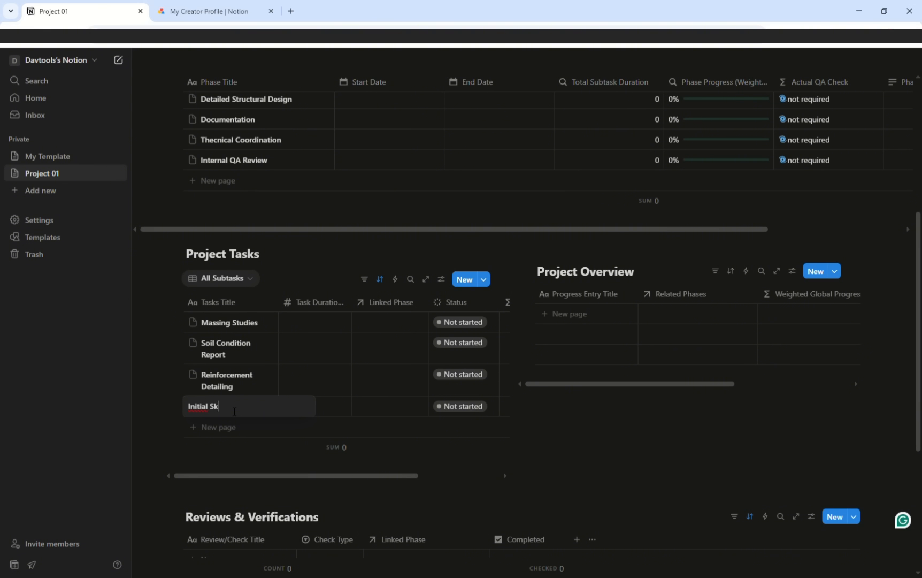
type("etches")
key("Return")
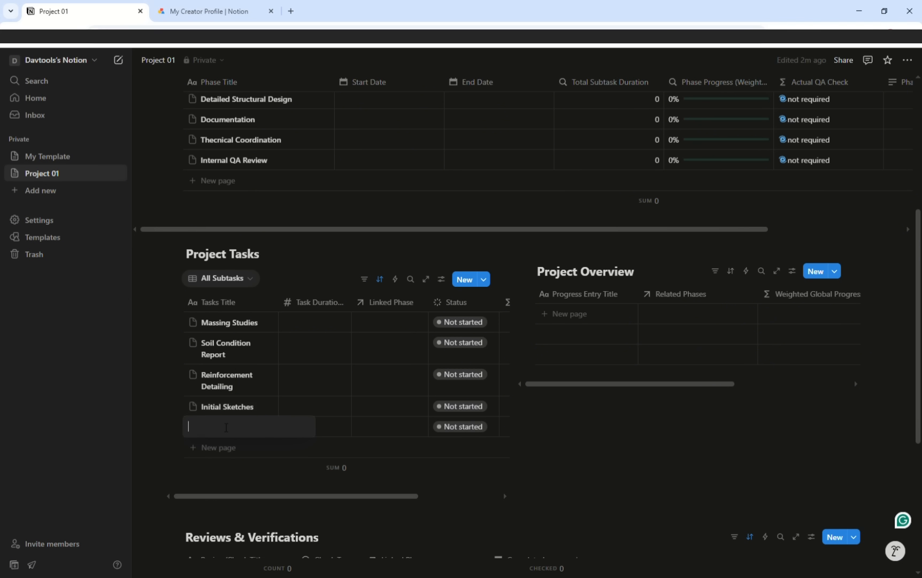
type("Topography Survey")
key("Return")
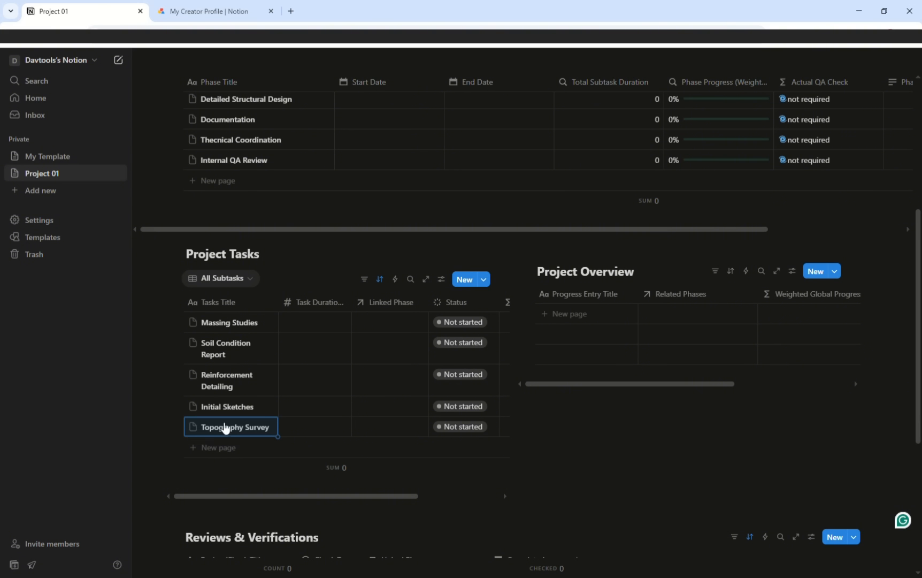
Add the tasks "Load Estimation" and "Duct Route Planning" to the Project Tasks table
type("Load Estimation")
key("Return")
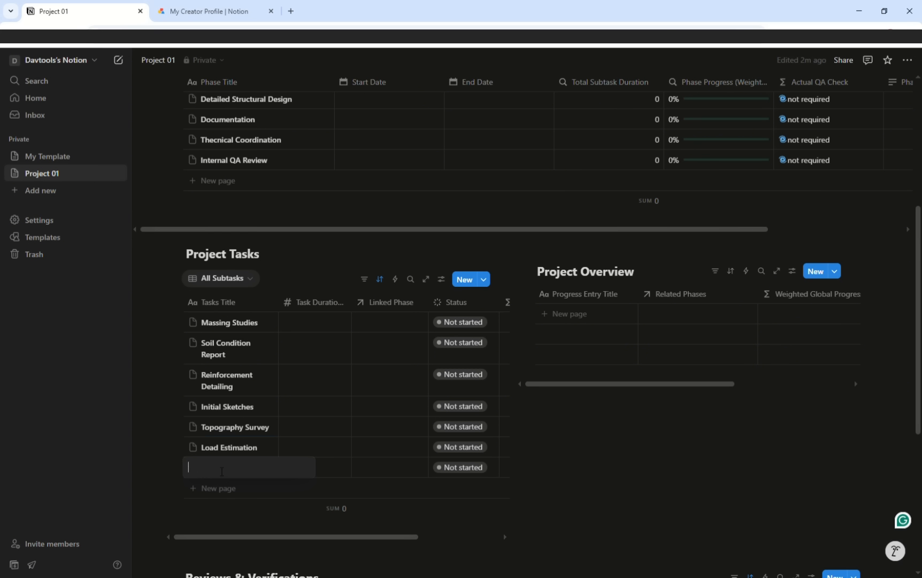
type("Duct Route Planning")
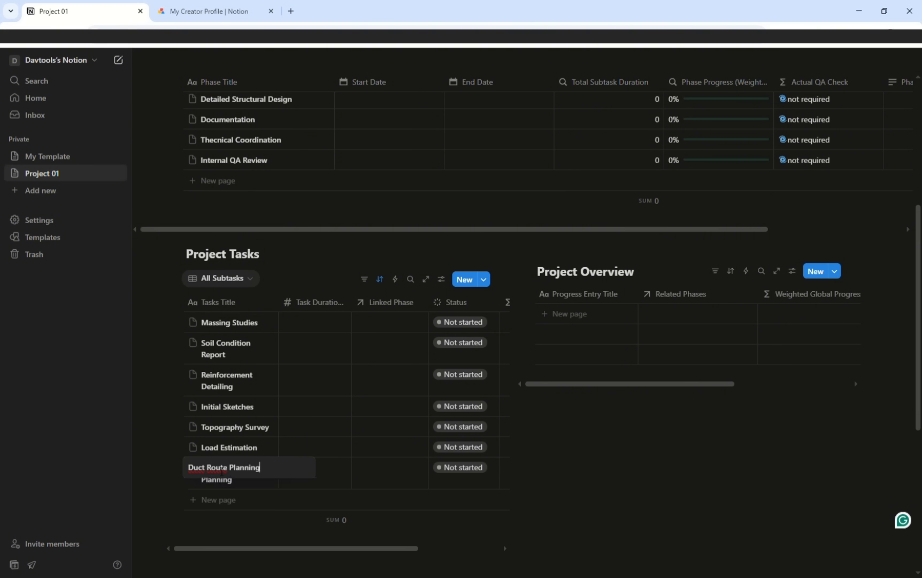
Add the tasks "Acoustic Isolation Review" and "Connection Design" to the Project Tasks table
key("Return")
type("Acoustic Isolation Review")
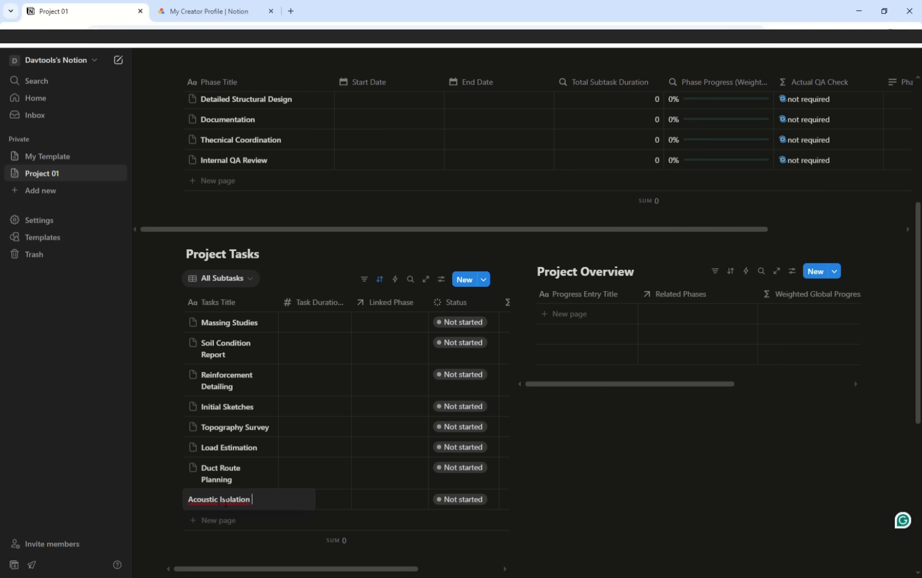
key("Escape")
scroll(225, 503, "down", 2)
left_click(223, 422)
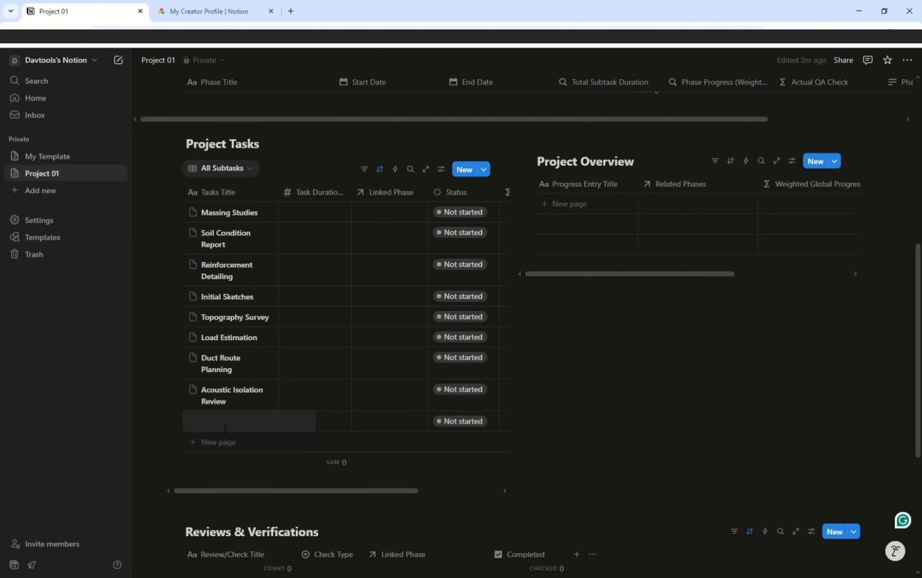
type("Connection Desing")
key("BackSpace")
key("BackSpace")
type("gn")
key("Return")
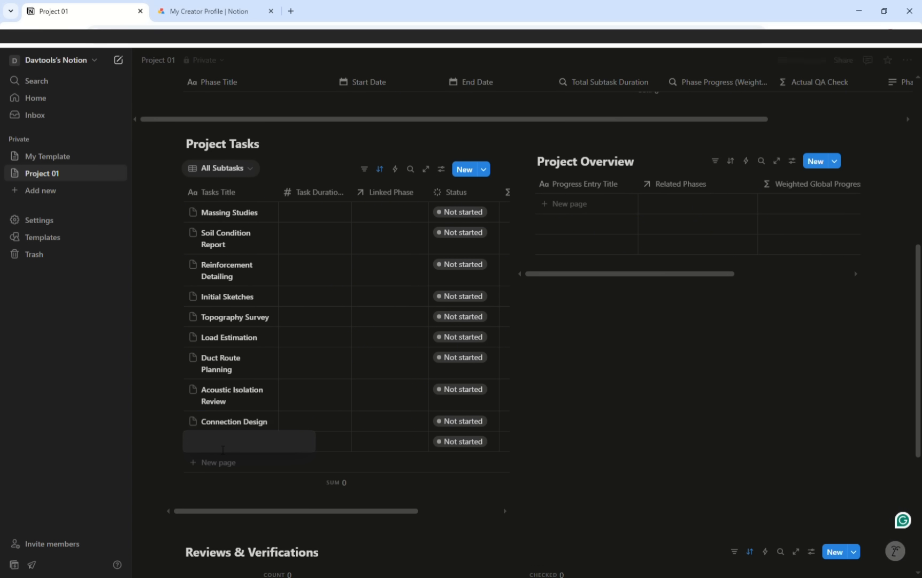
Add the tasks "Floor Plan Drafting" and "Clash Detection" to the Project Tasks table
type("Floor Plan Drafting")
key("Return")
left_click(191, 463)
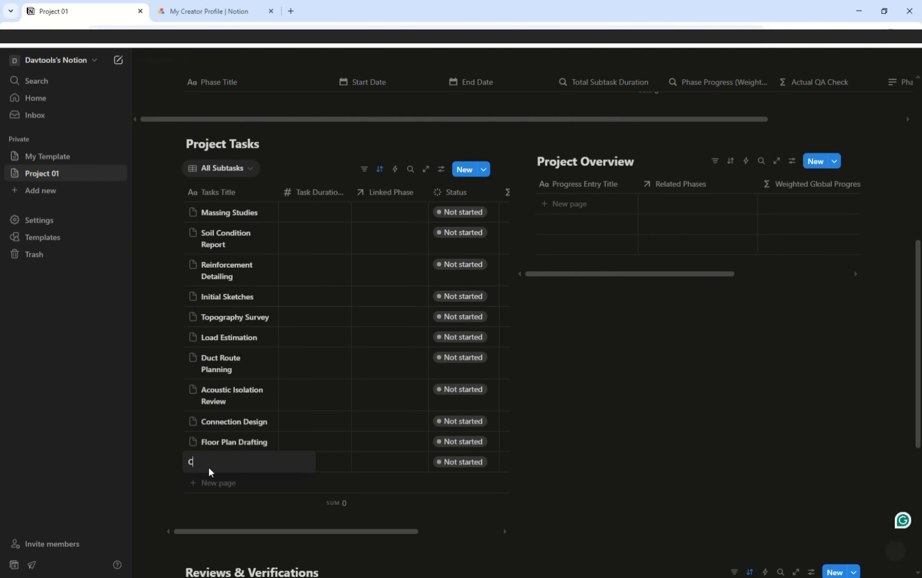
type("Clash Detection")
key("Escape")
Add the task "Final Review Checklist" at the end of the Project Tasks table
left_click(225, 483)
type("Final Review Check L")
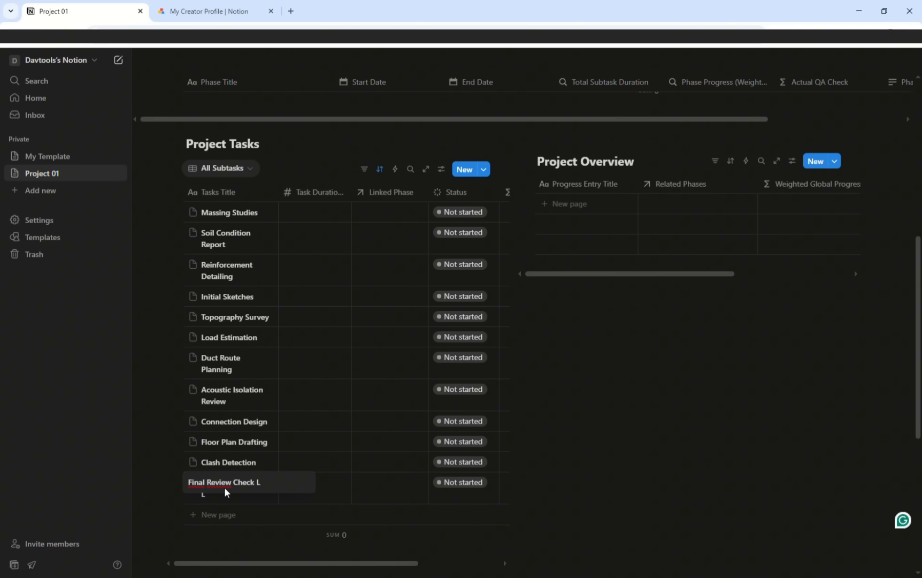
key("BackSpace")
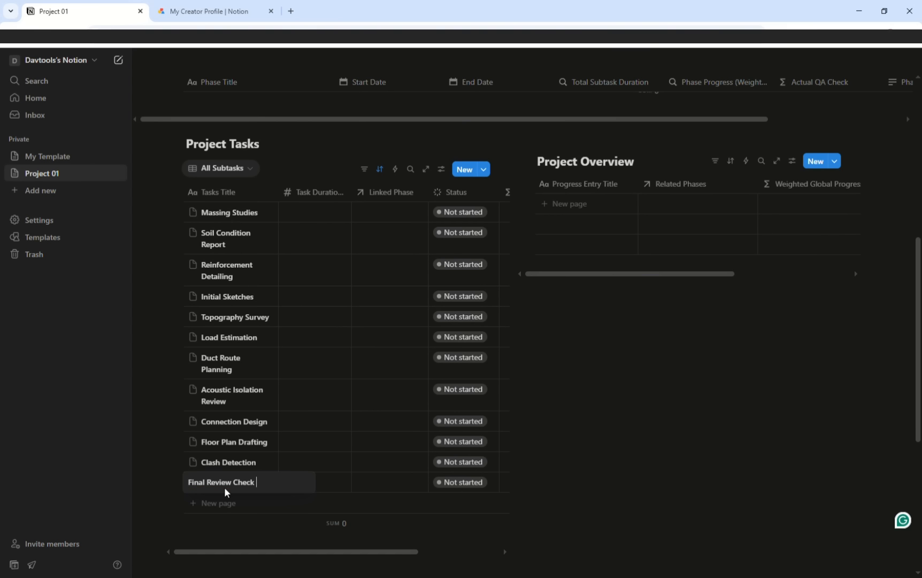
type("list")
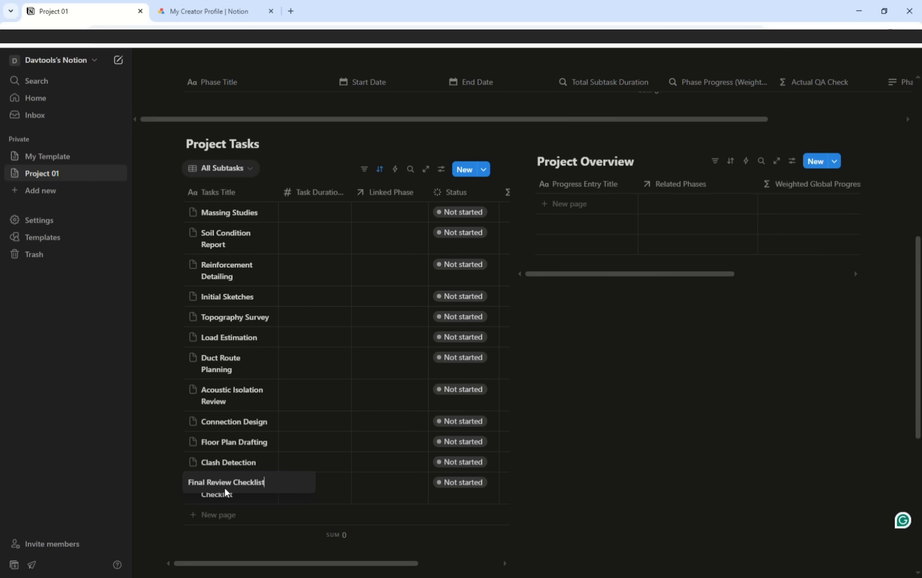
key("Escape")
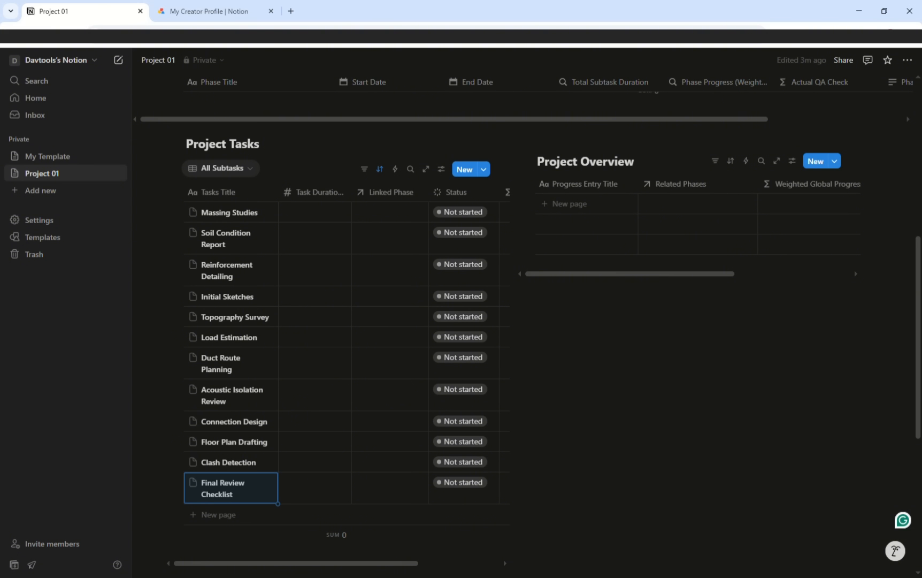
Add a verification entry titled "Concept Validation" to the Reviews & Verifications table
scroll(688, 367, "down", 3)
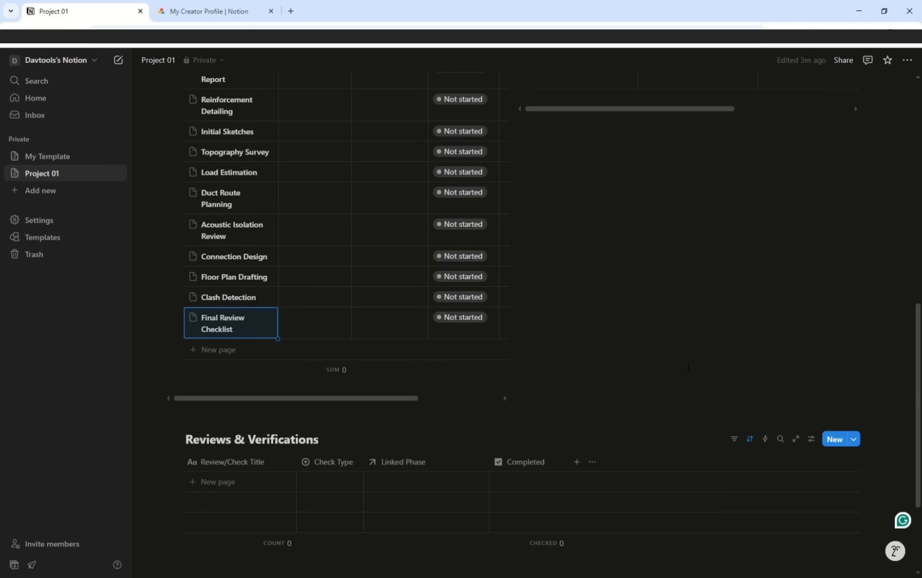
scroll(632, 375, "down", 1)
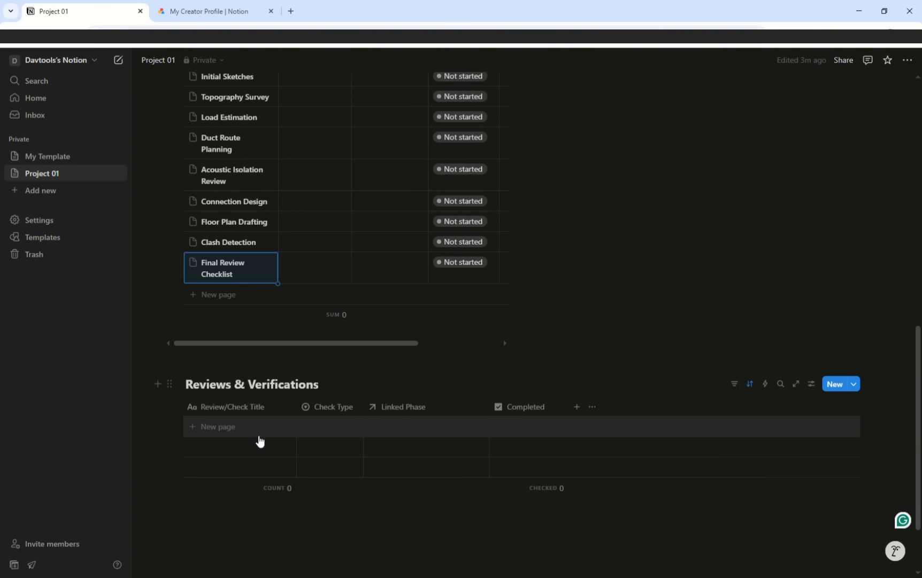
left_click(260, 436)
type("VerificationConce")
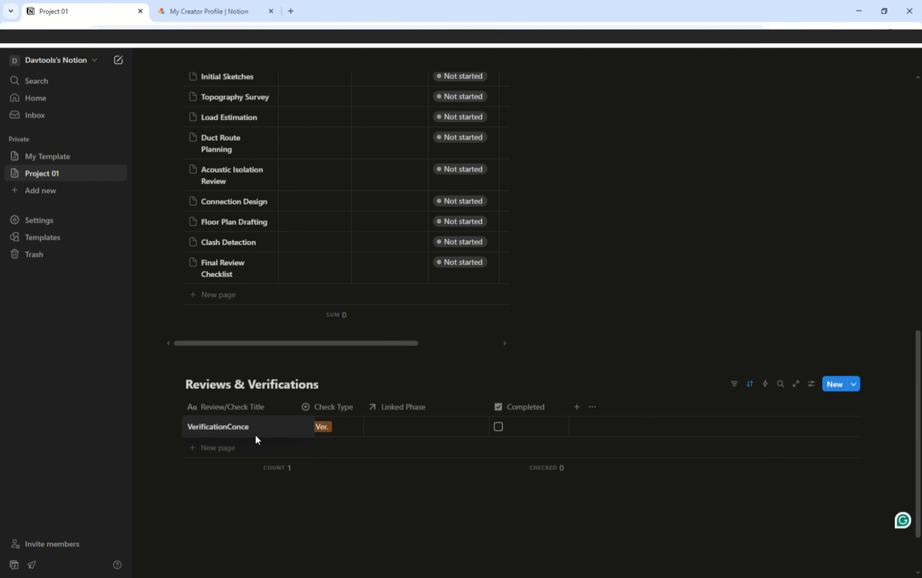
key("ctrl+a")
key("BackSpace")
type("Concept Validation")
key("Escape")
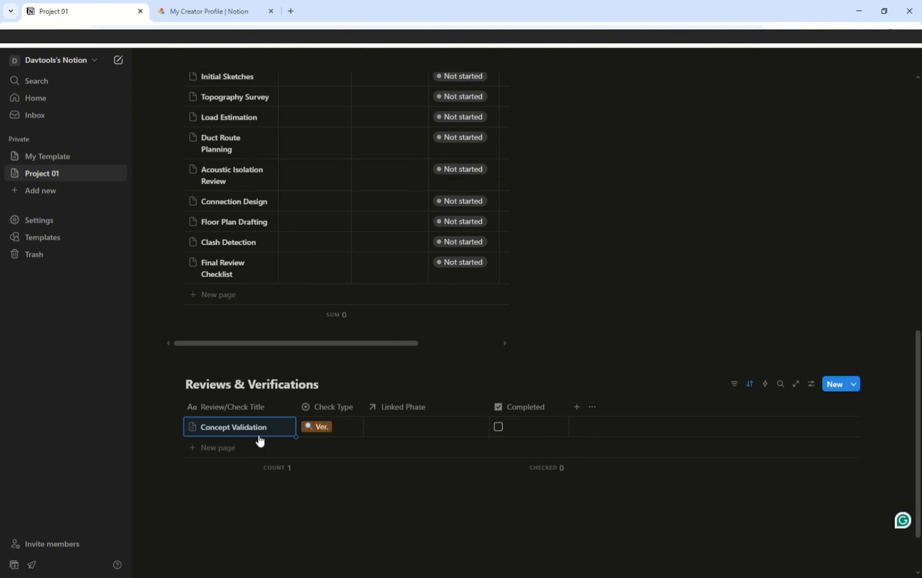
Create an entry from the Review template in Reviews & Verifications and title it "Soil Data Confirmation"
left_click(856, 384)
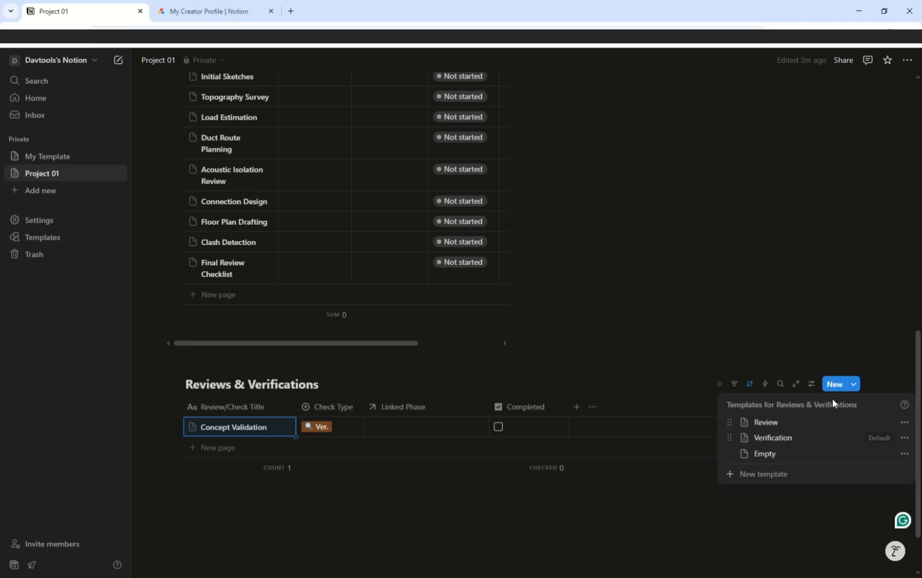
left_click(780, 426)
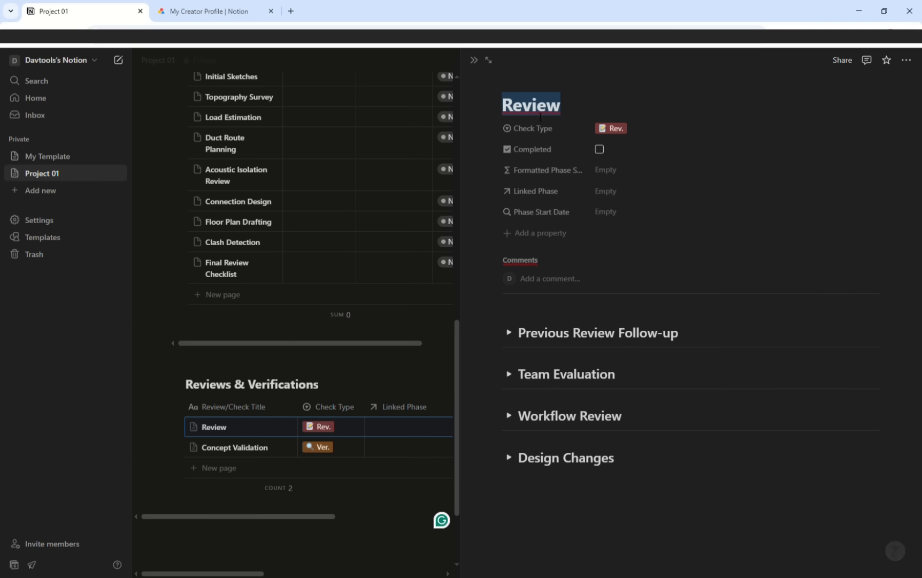
type("Soil Da")
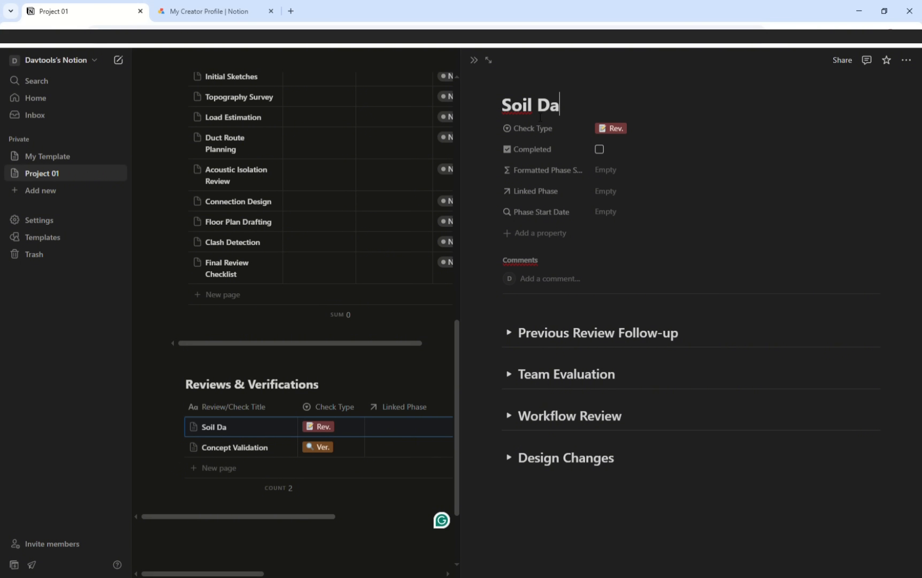
type("ta Confirmation")
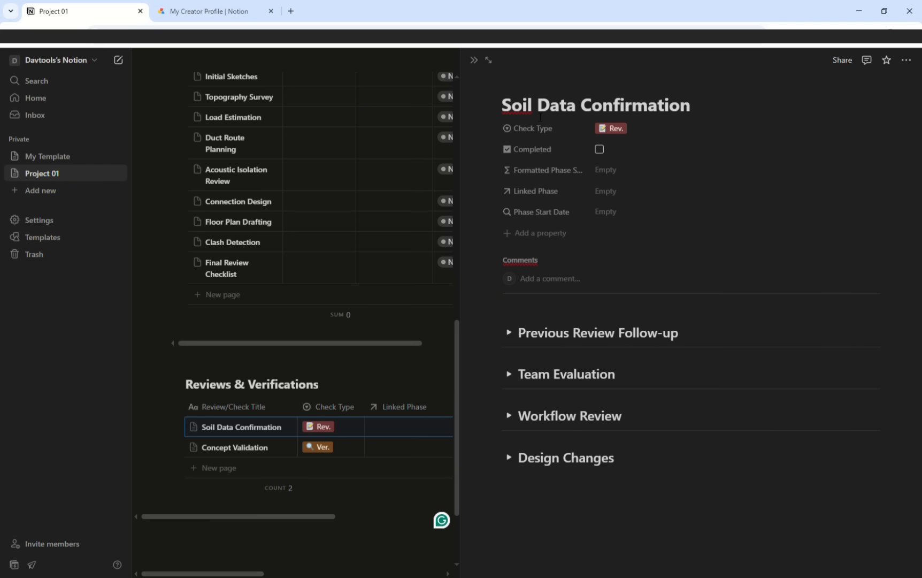
left_click(474, 60)
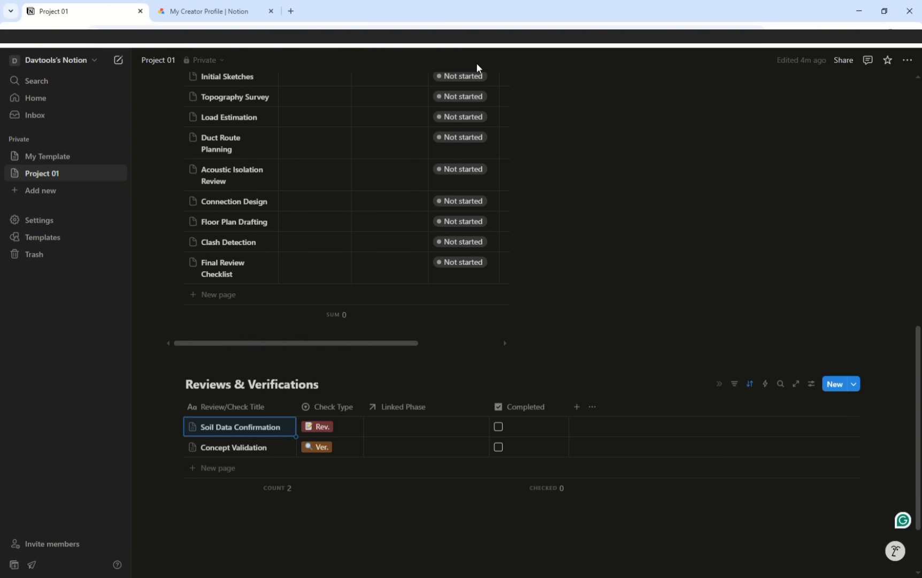
Create another Review template entry in Reviews & Verifications, titled "HVAC Criteria Review"
left_click(854, 385)
key("ctrl+a")
type("HVAC ")
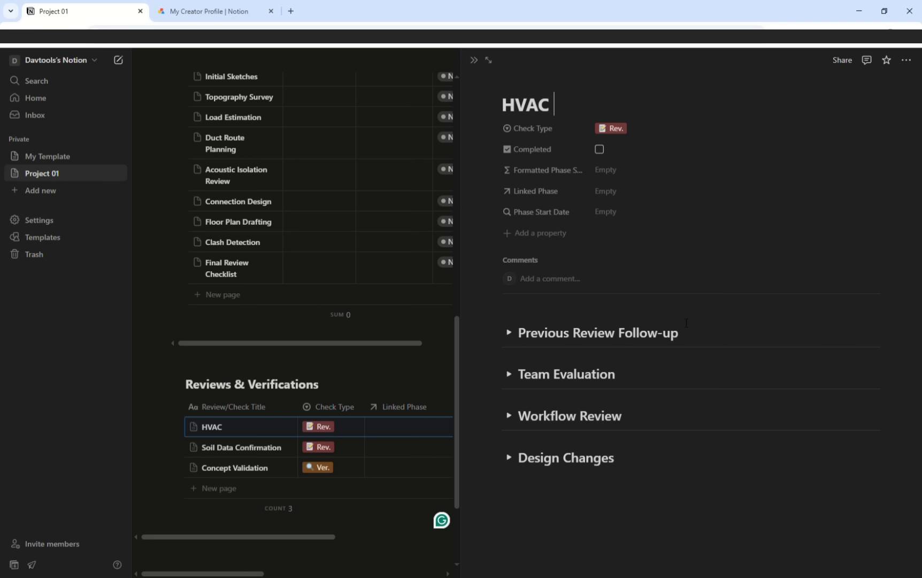
type("Criteria Review")
left_click(474, 60)
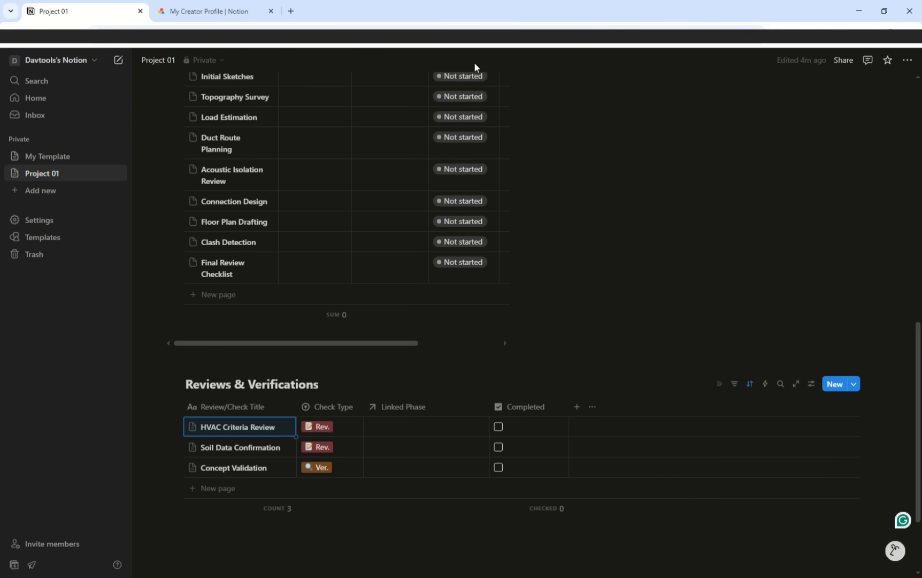
Add a default verification entry titled "Final Structural Check" to the Reviews & Verifications table
left_click(213, 487)
key("ctrl+a")
type("Final Str")
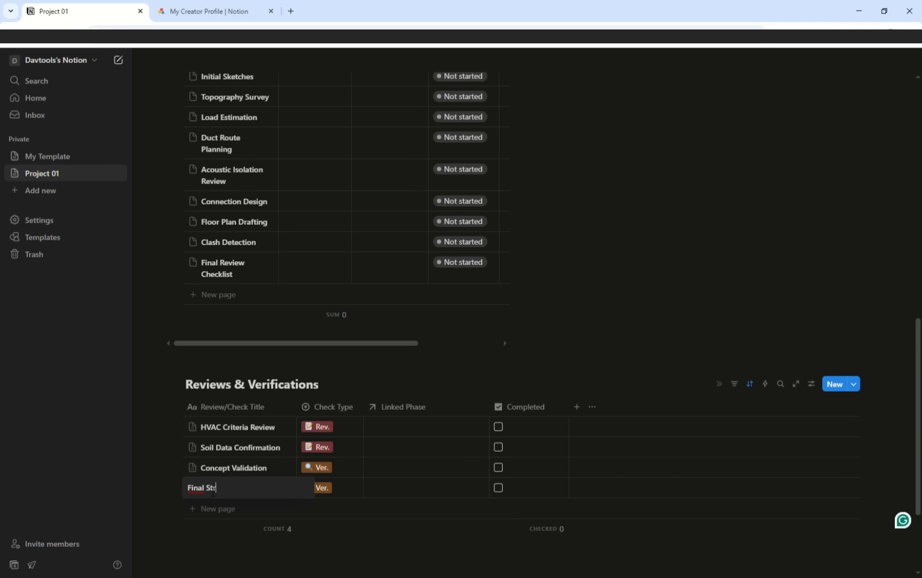
type("uctural Check")
key("Return")
Create a Review template entry titled "Coordination Approval Review" in Reviews & Verifications and close its page preview
left_click(854, 385)
left_click(771, 420)
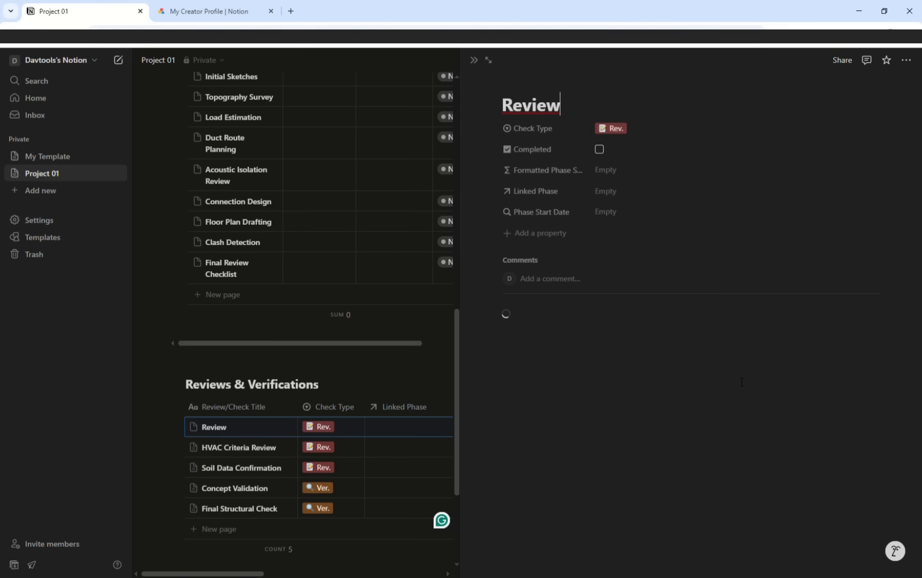
key("ctrl+a")
type("Coordination Approval Review")
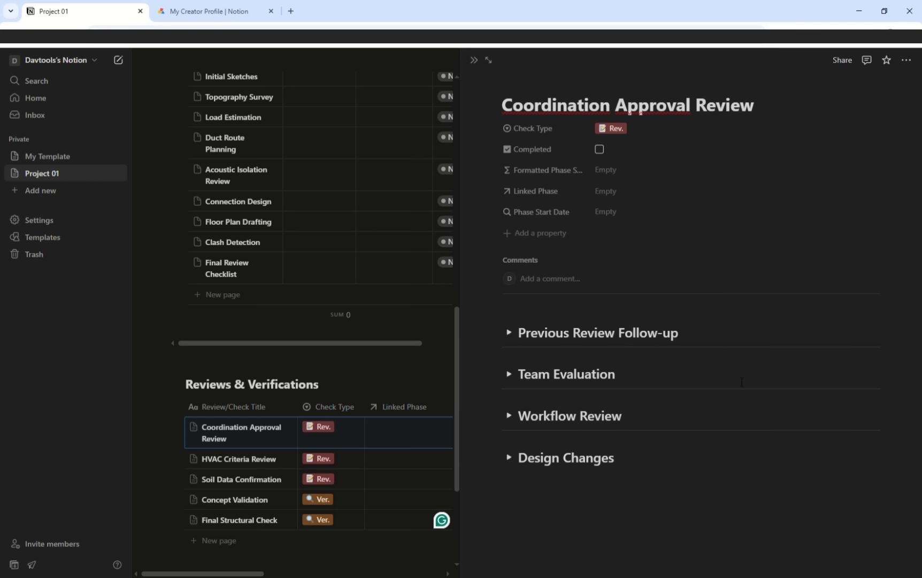
left_click(434, 208)
left_click(300, 500)
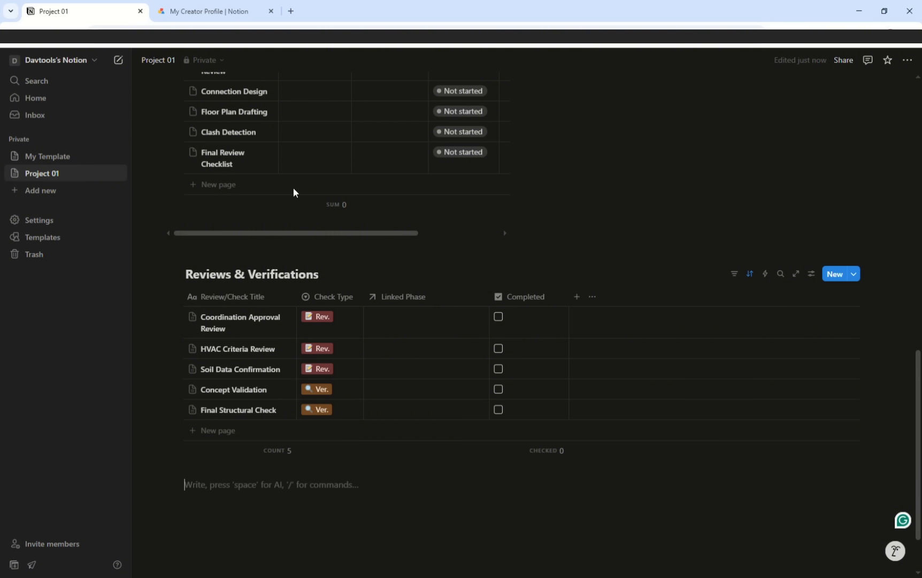
In Project Tasks, set the task duration to 3 for Massing Studies, 4 for Soil Condition Report and 5 for Reinforcement Detailing
scroll(509, 552, "up", 6)
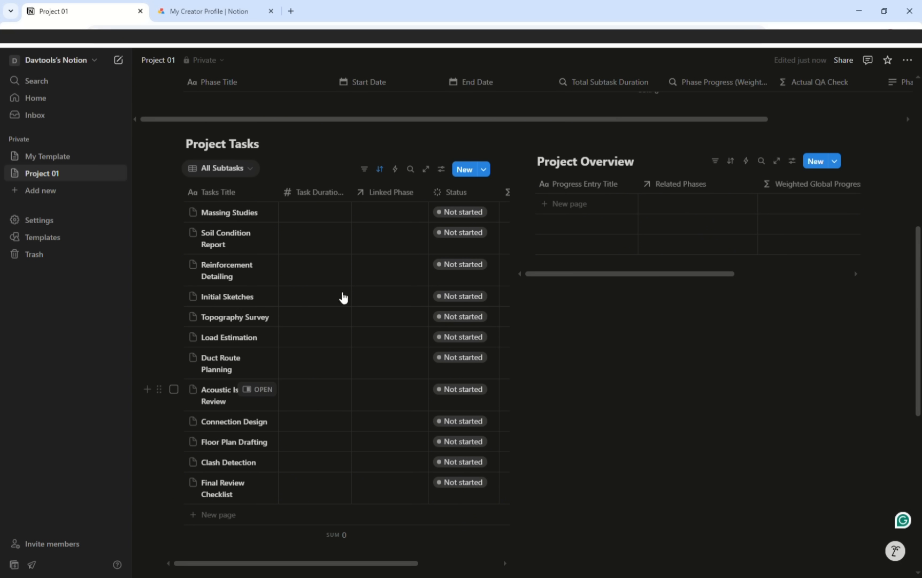
left_click(318, 214)
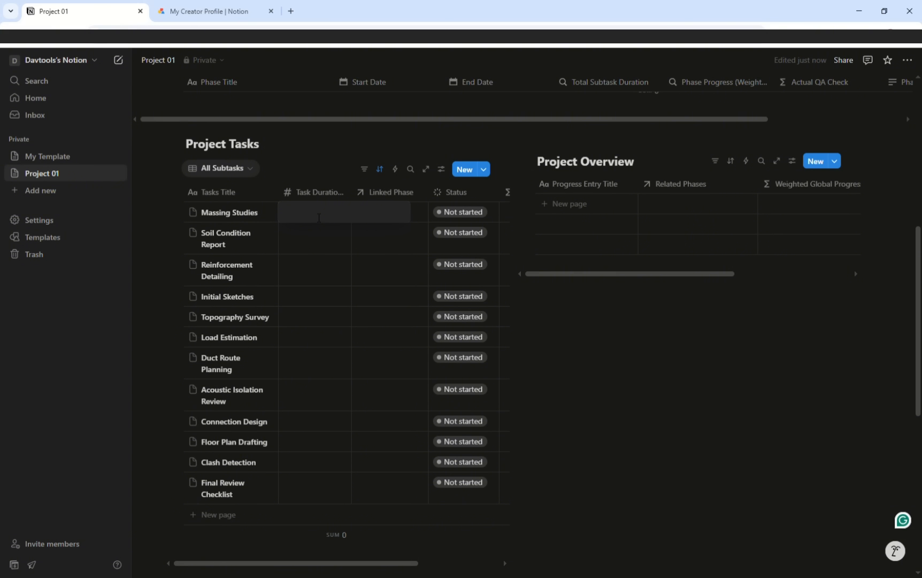
type("3")
left_click(315, 238)
type("4")
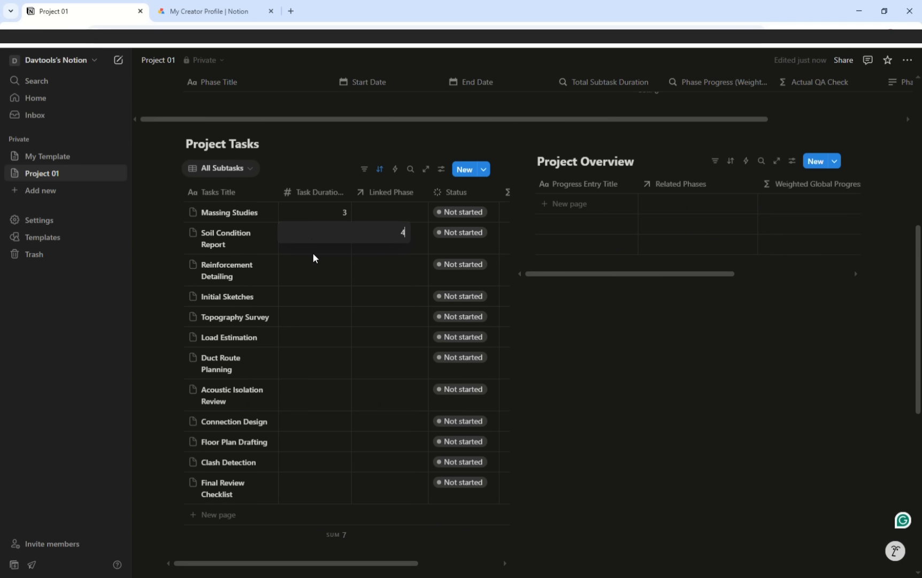
key("Return")
left_click(320, 272)
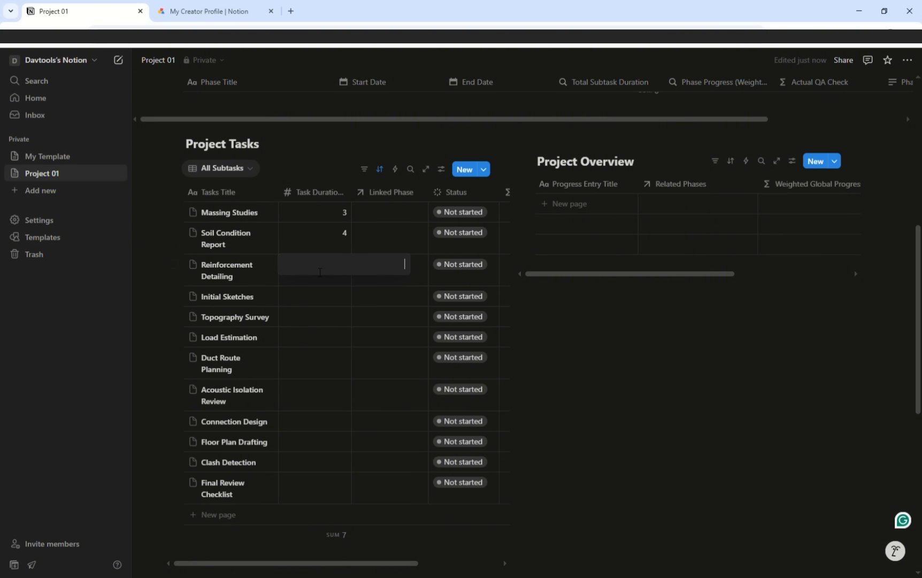
type("5")
key("Return")
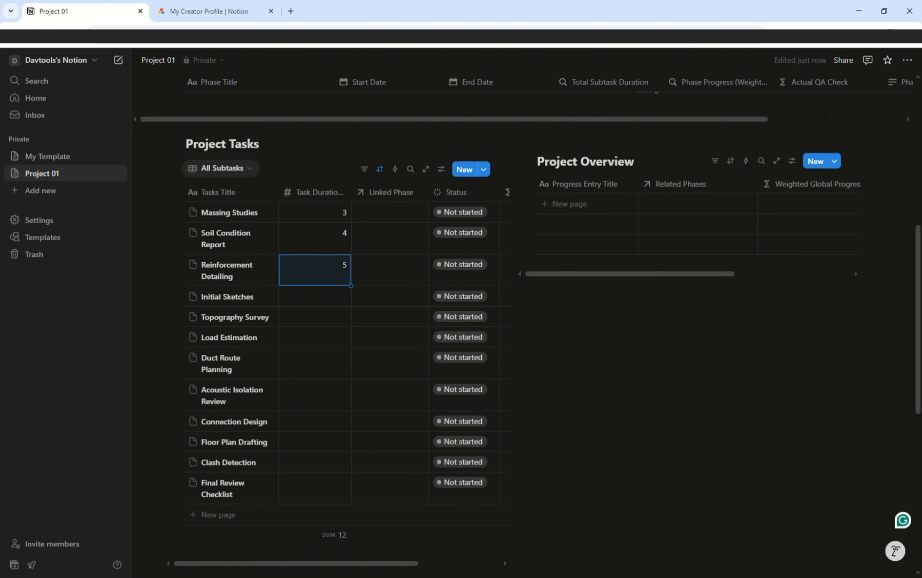
Add a progress entry titled "Internal Design Block" to the Project Overview table
scroll(872, 75, "down", 4)
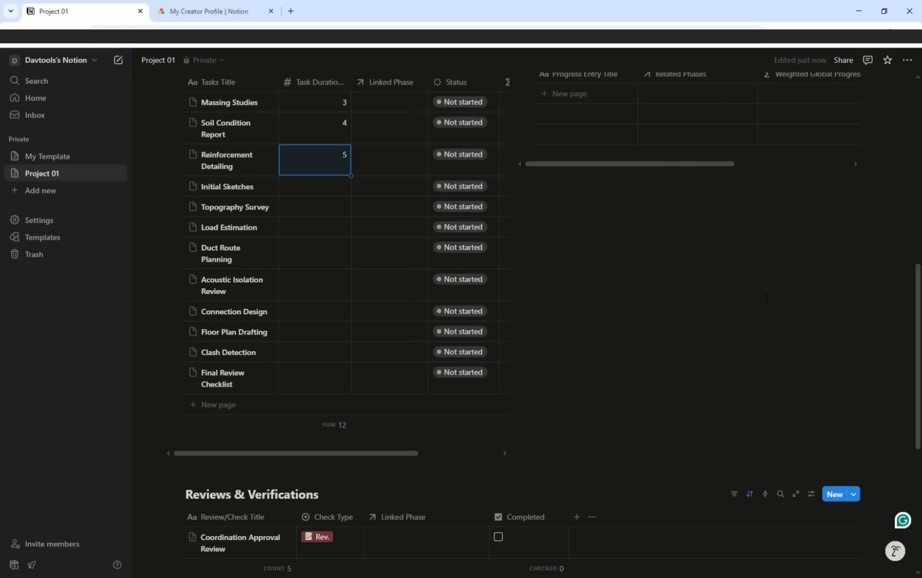
scroll(872, 75, "up", 2)
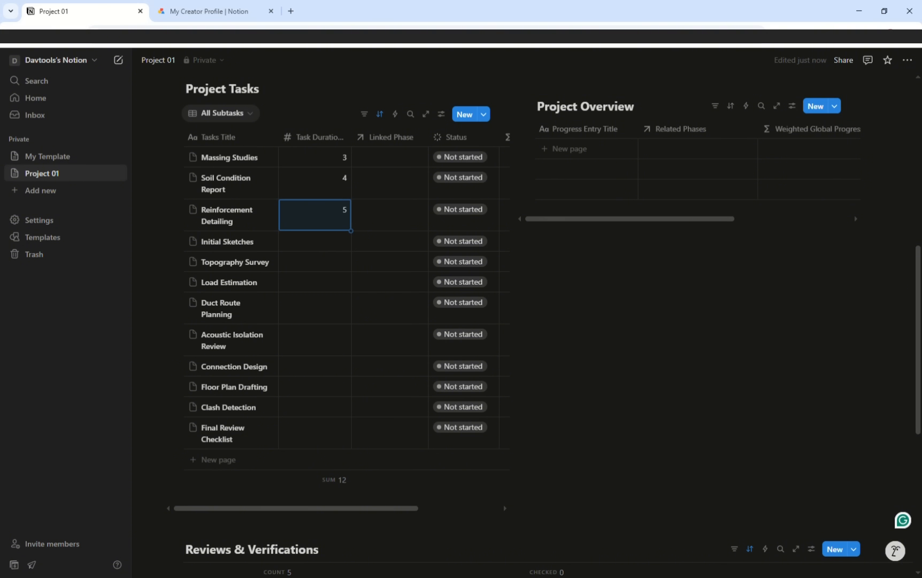
scroll(241, 332, "down", 2)
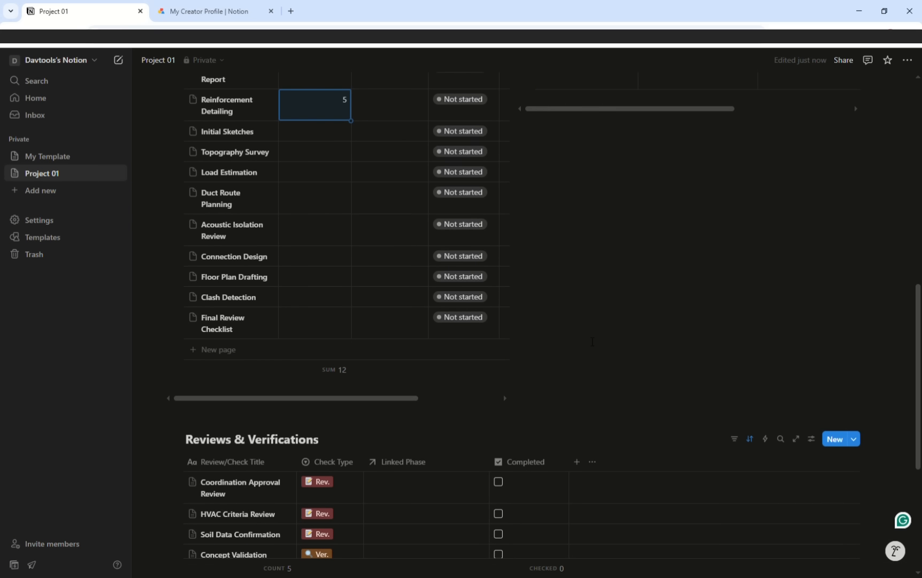
scroll(592, 341, "up", 2)
scroll(592, 341, "up", 1)
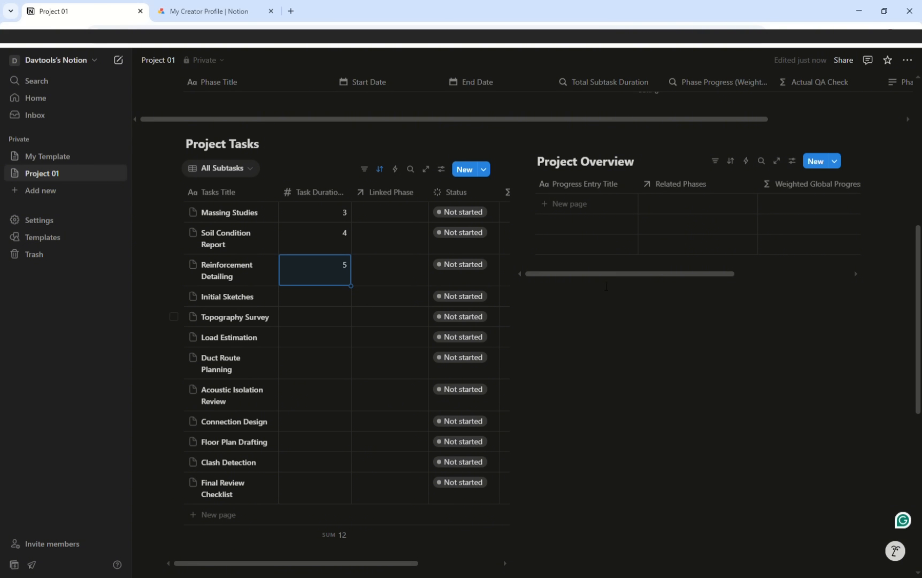
left_click(581, 209)
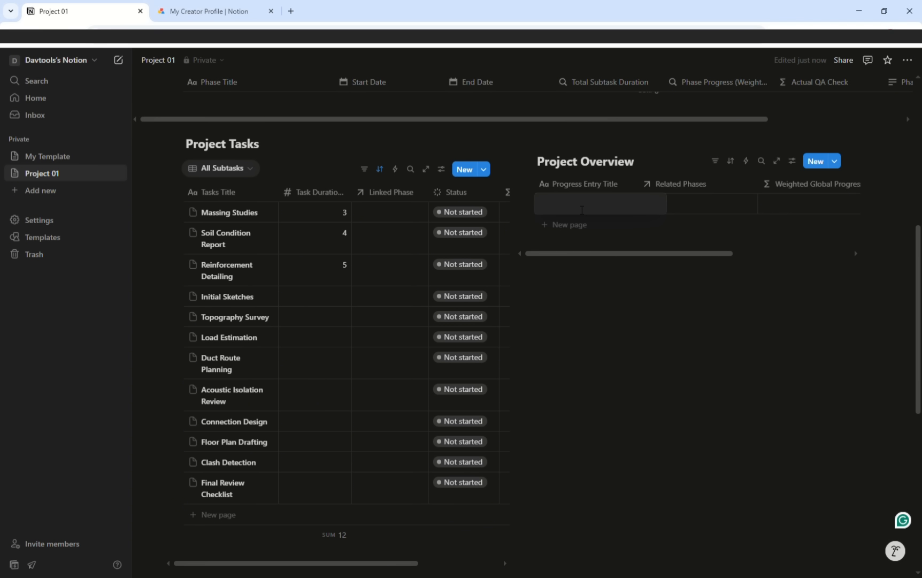
type("Internal Design Block")
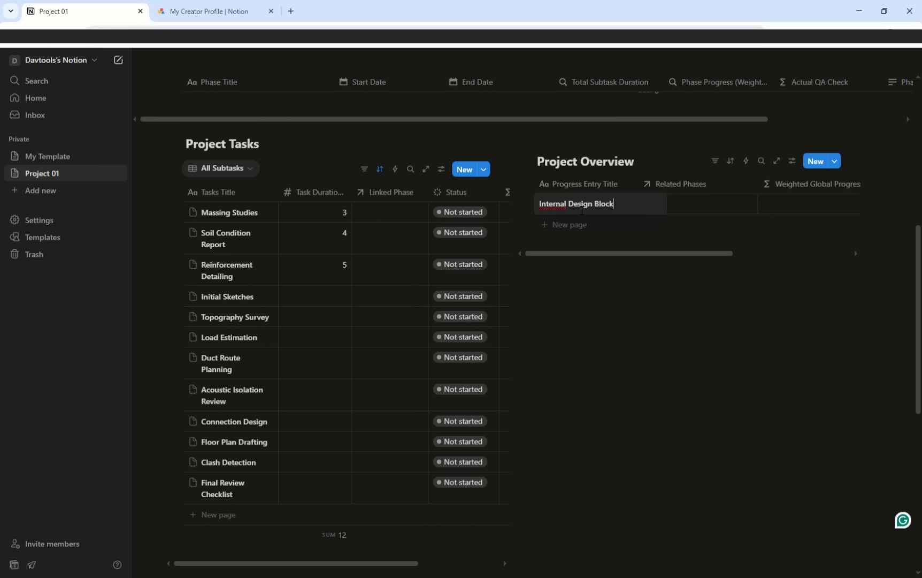
key("Escape")
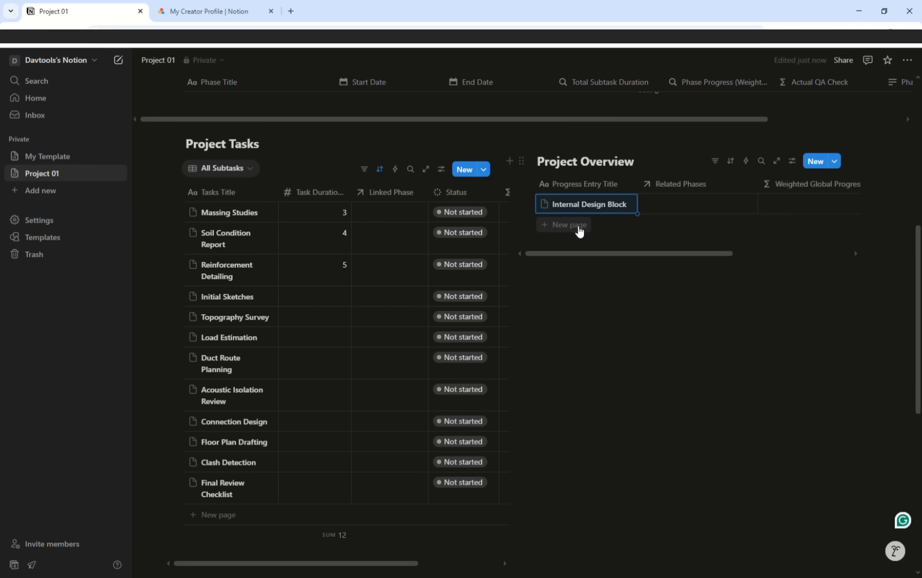
Add a second progress entry titled "Technical Completion" to the Project Overview table
left_click(580, 228)
type("Tech")
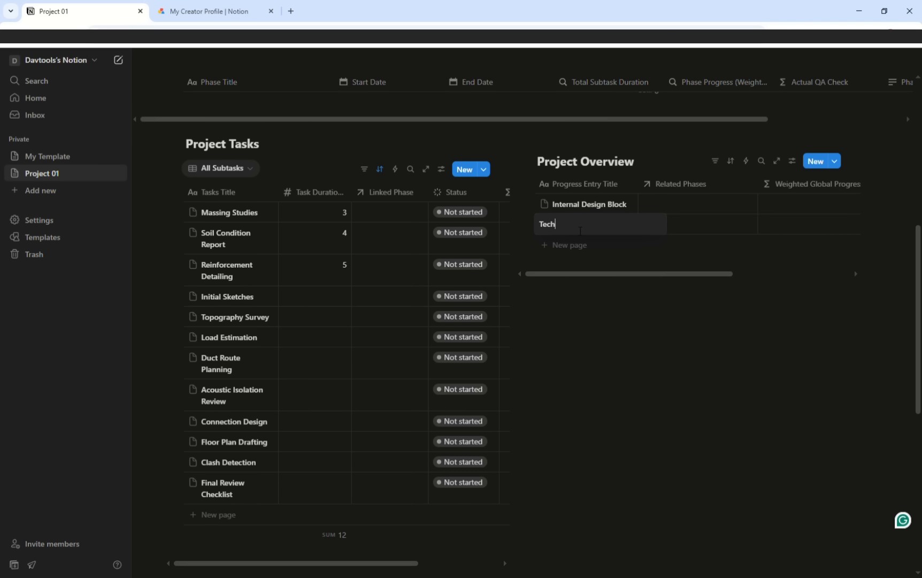
type("nical Completition")
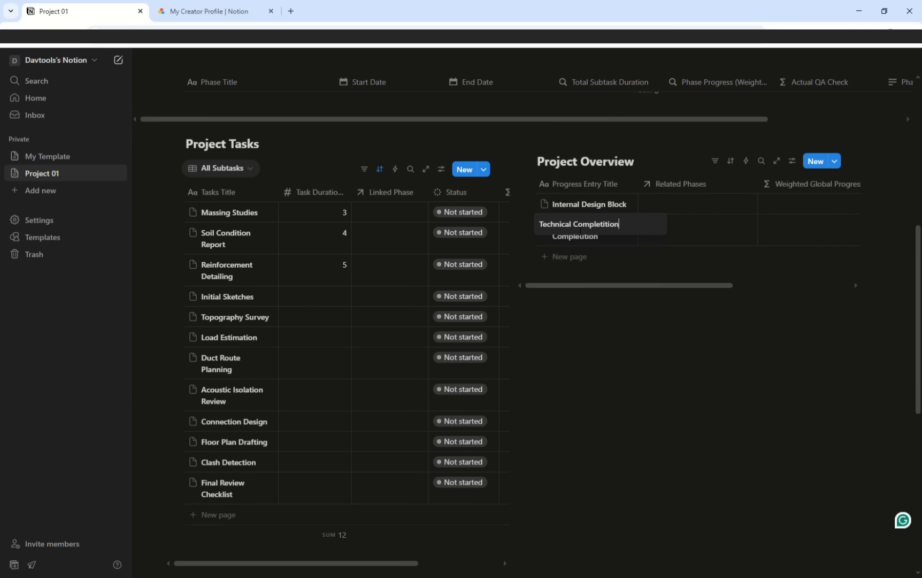
key("BackSpace")
key("BackSpace")
key("BackSpace")
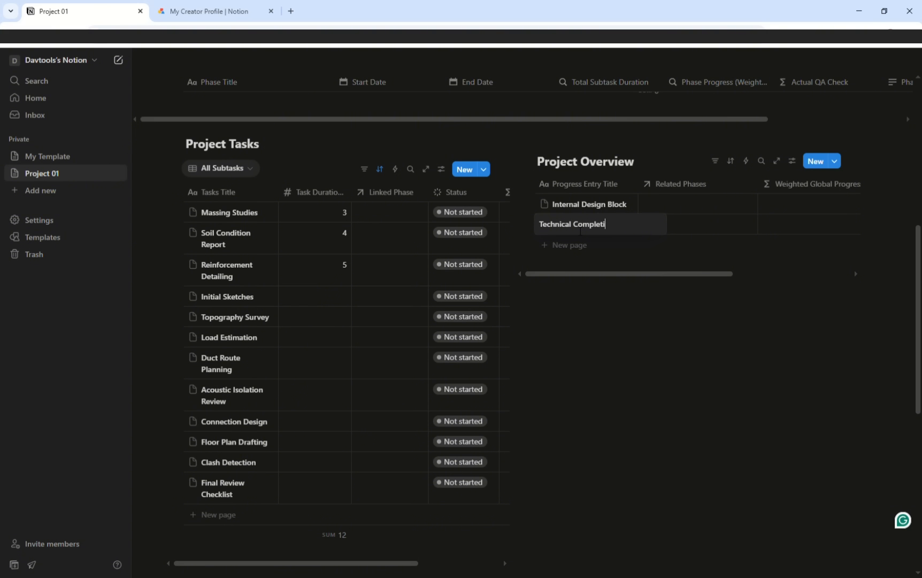
key("Return")
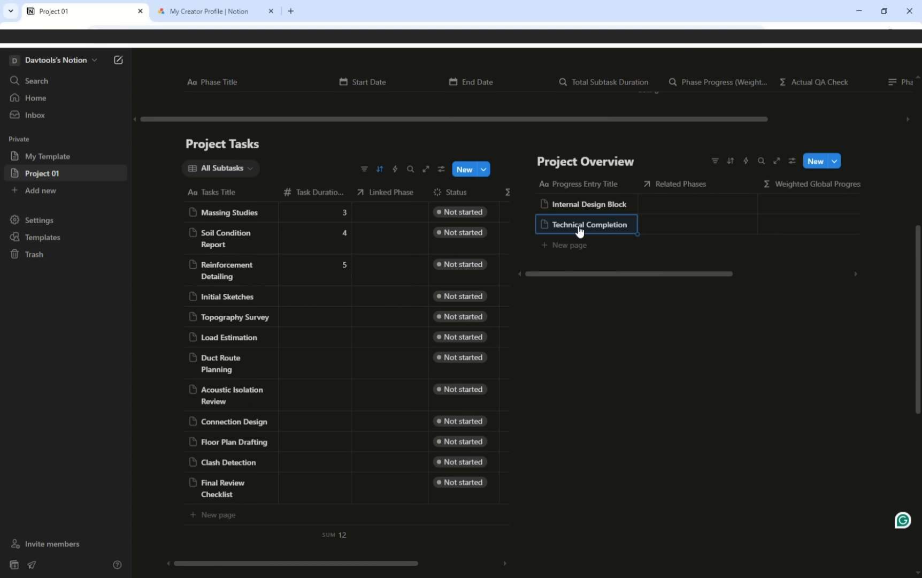
In Project Overview, relate Internal Design Block to the phases Conceptual Design, Site Analysis and Preliminary Design
left_click(661, 203)
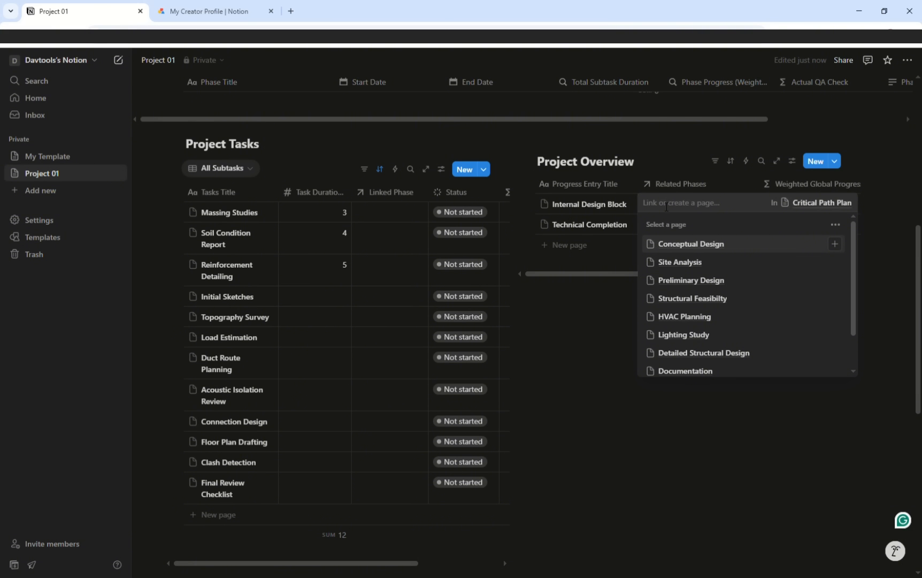
type("con")
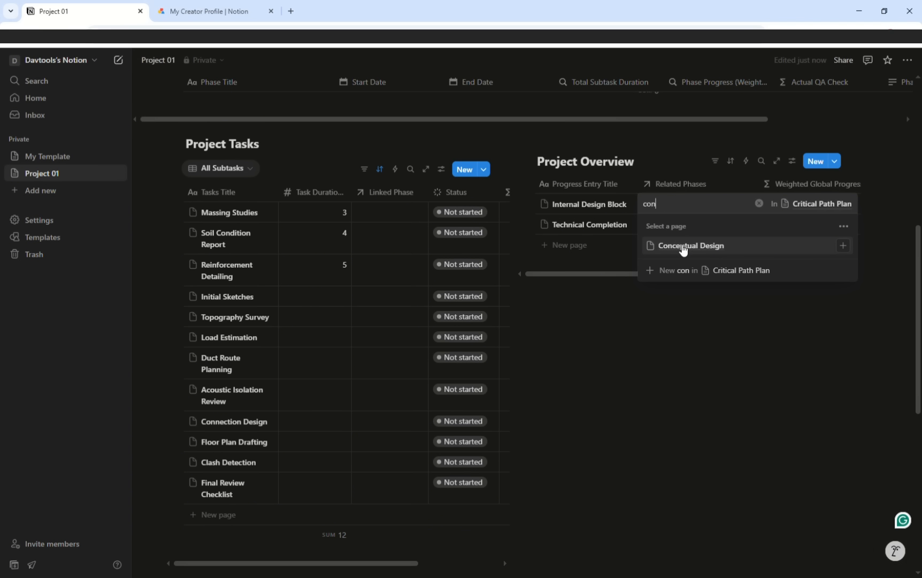
left_click(683, 247)
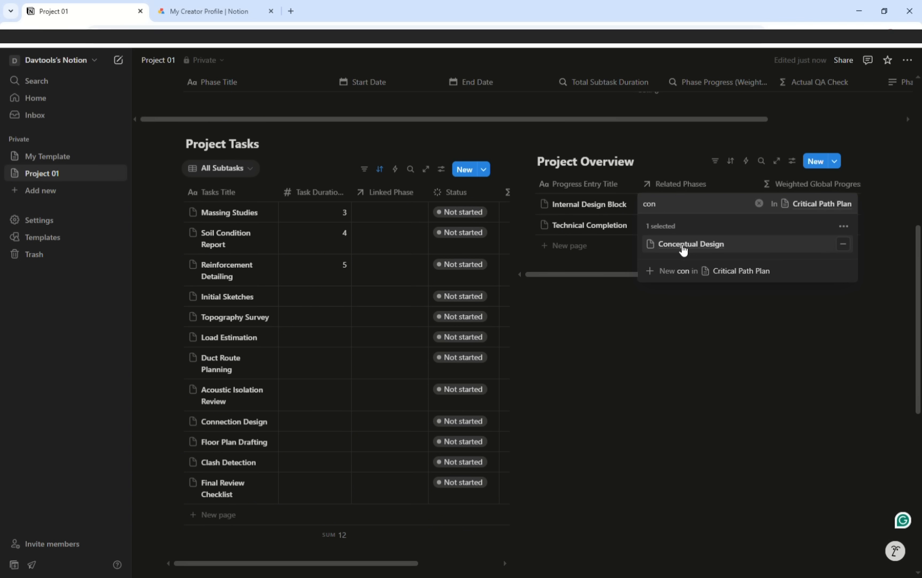
left_click(706, 317)
left_click(703, 207)
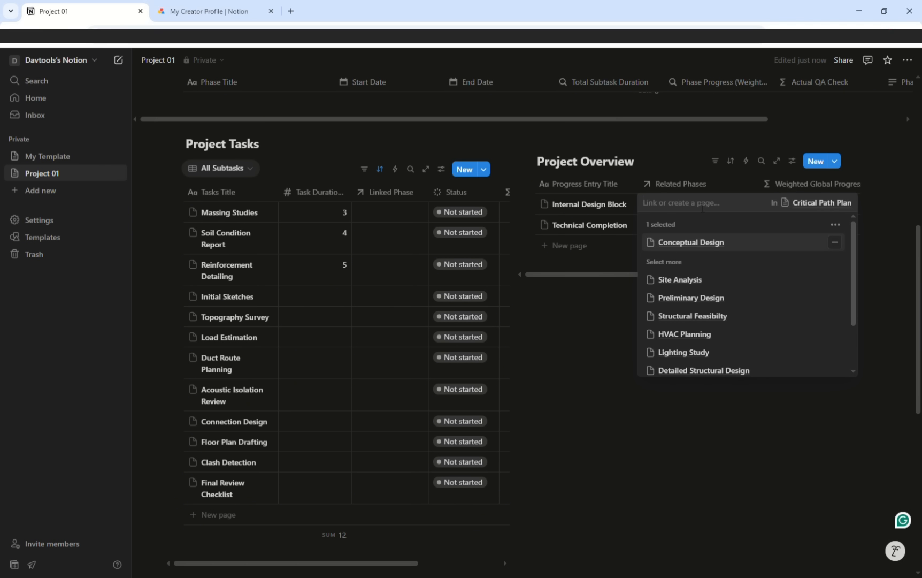
type("Sit")
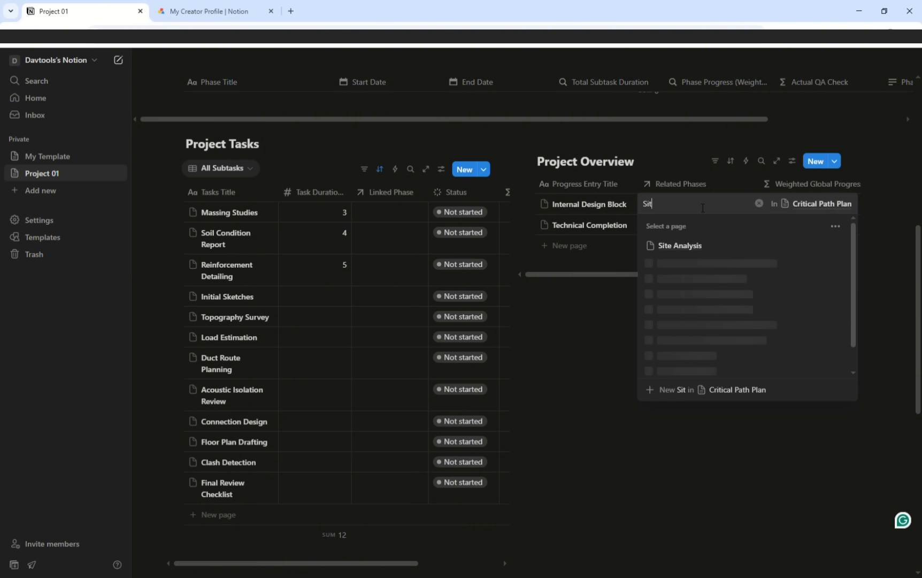
left_click(843, 246)
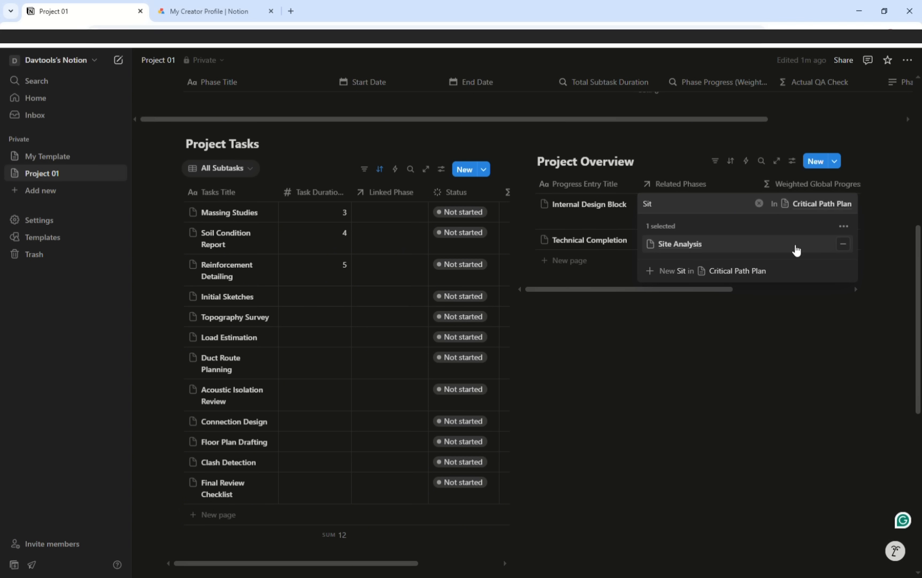
double_click(691, 212)
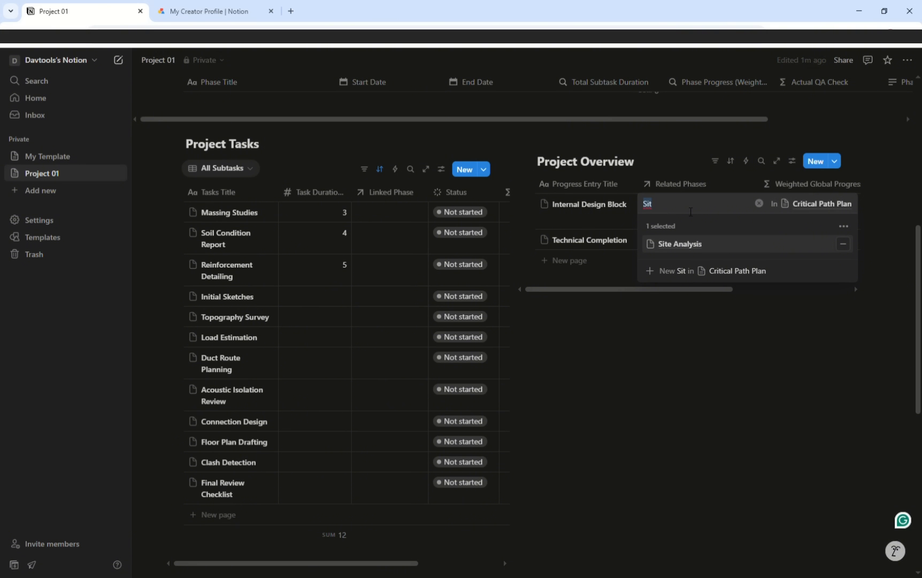
type("Prel")
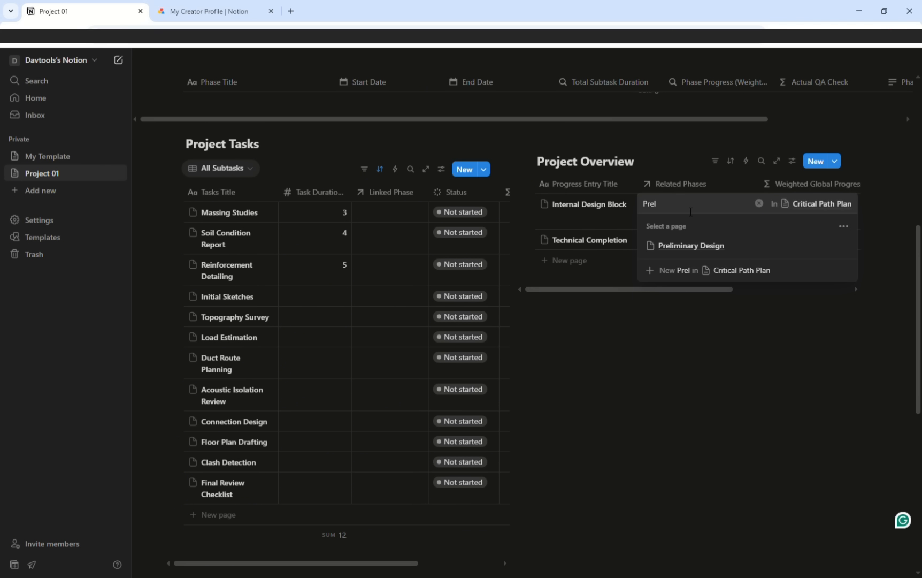
left_click(844, 245)
left_click(734, 400)
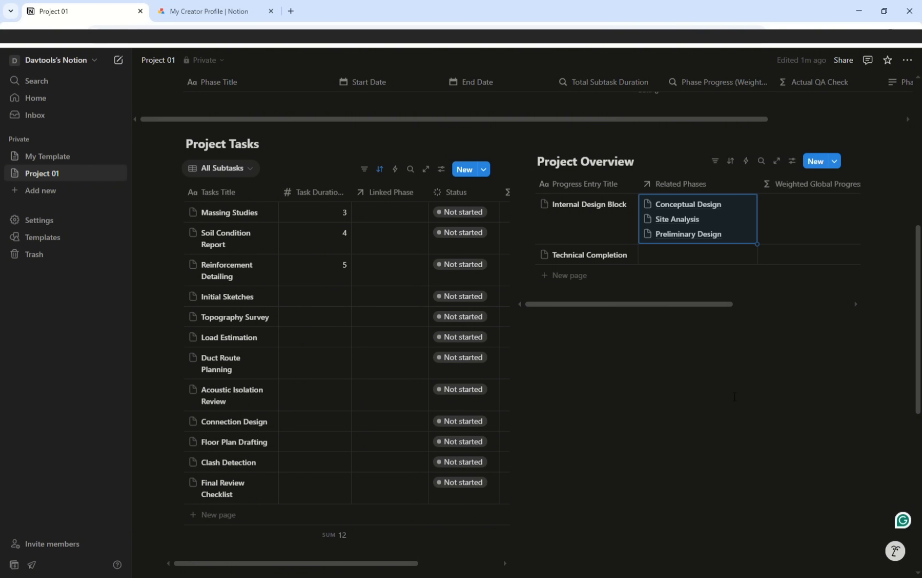
Relate Technical Completion to Detailed Structural Design, Documentation and Technical Coordination, and correct the spelling of that last phase's title in Critical Path Plan
left_click(686, 260)
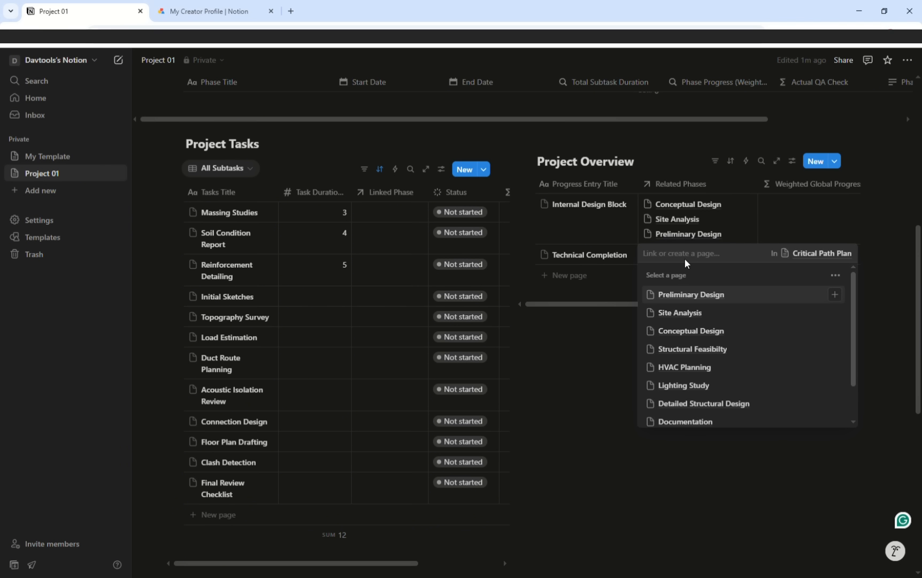
type("Det")
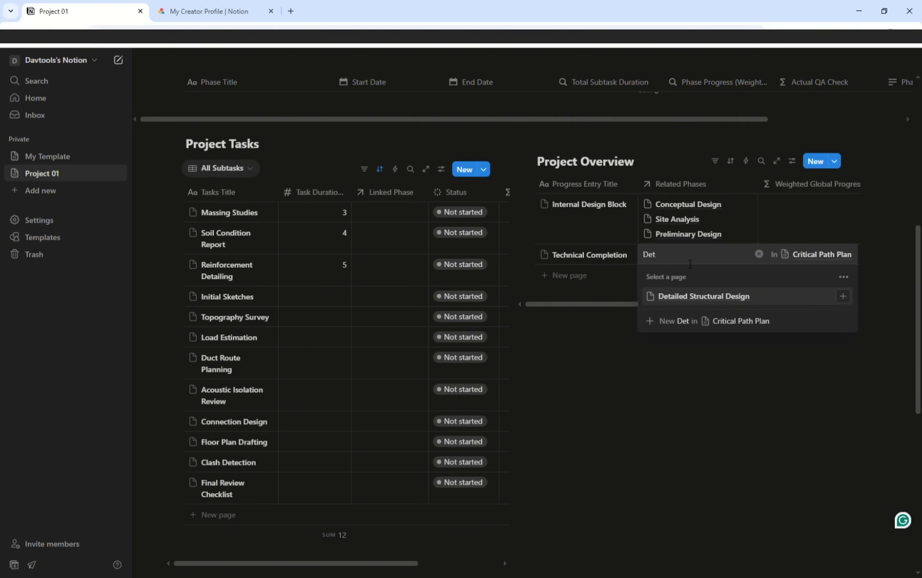
left_click(690, 298)
key("Escape")
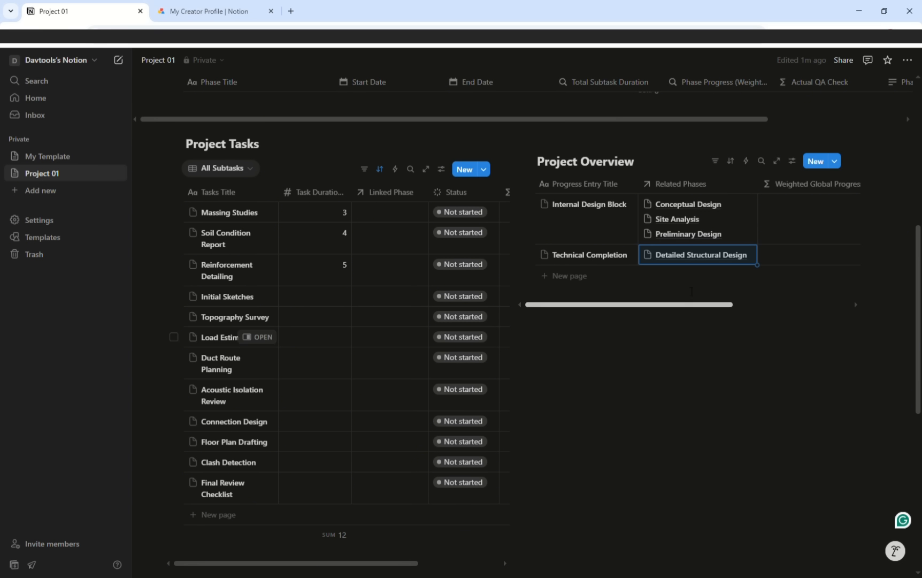
left_click(694, 258)
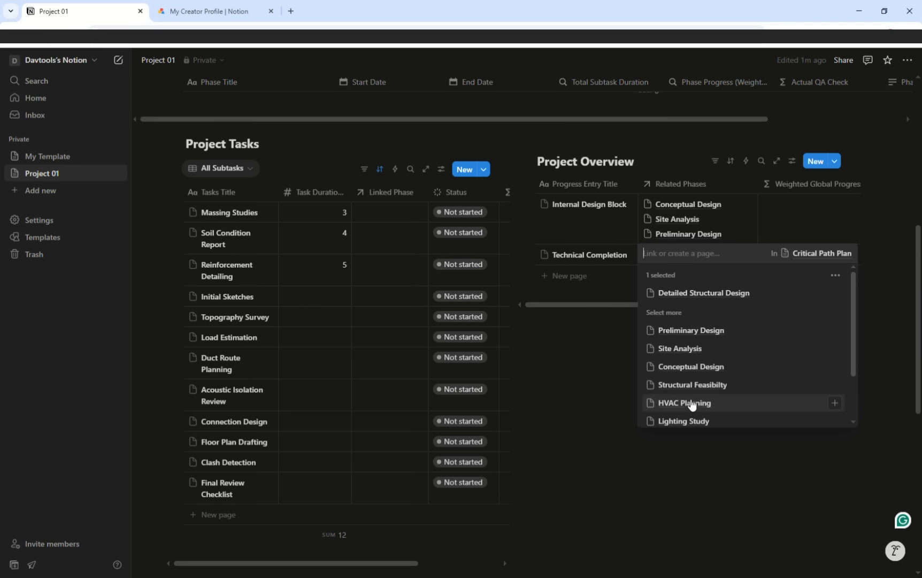
scroll(692, 399, "down", 1)
left_click(694, 391)
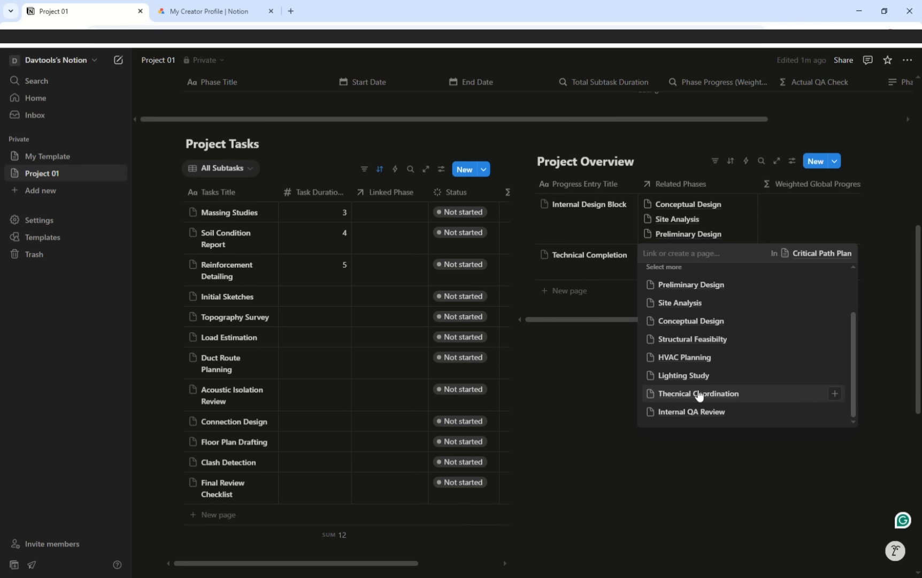
left_click(699, 394)
key("Escape")
scroll(426, 130, "up", 7)
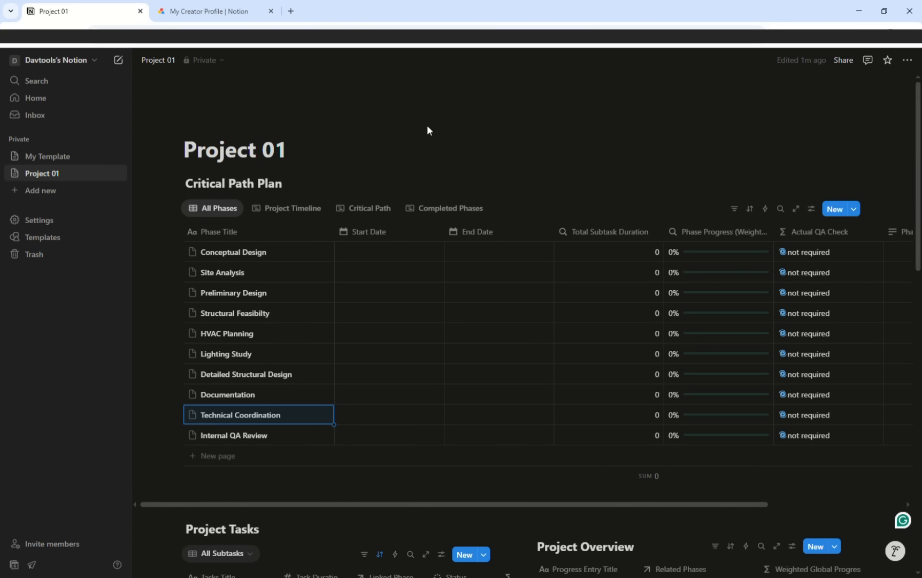
In Project Tasks, set the task duration to 3 for Initial Sketches, 3 for Topography Survey and 4 for Load Estimation
scroll(539, 194, "down", 6)
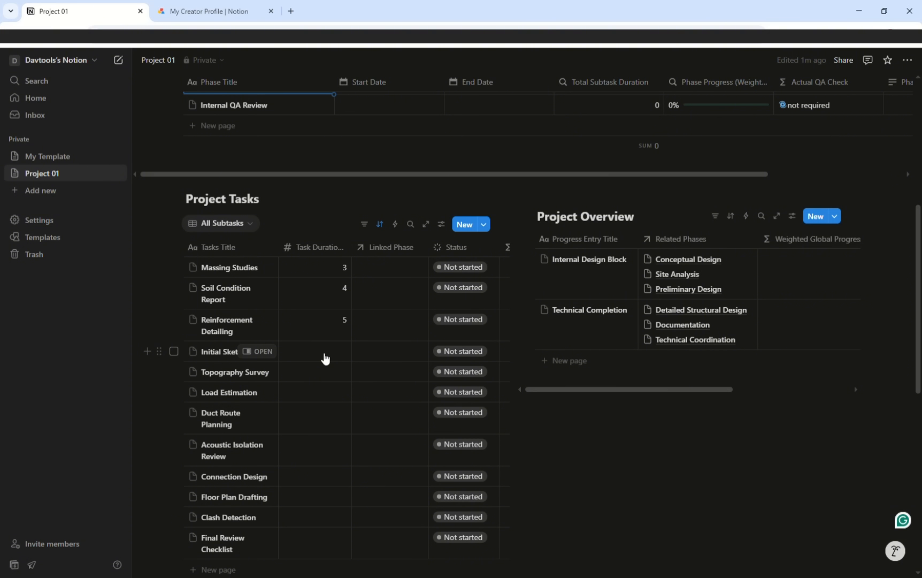
left_click(325, 358)
type("3")
key("Return")
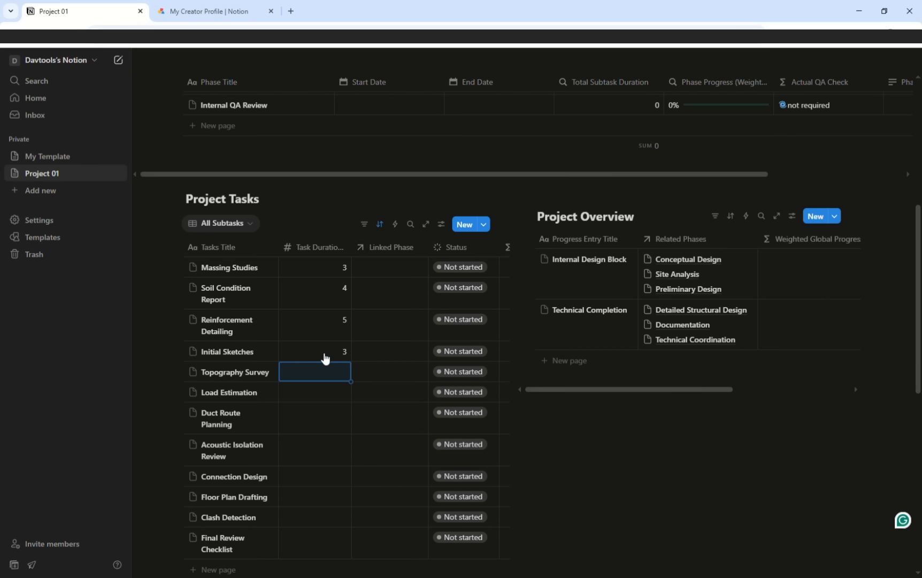
type("3")
key("Return")
type("4 ")
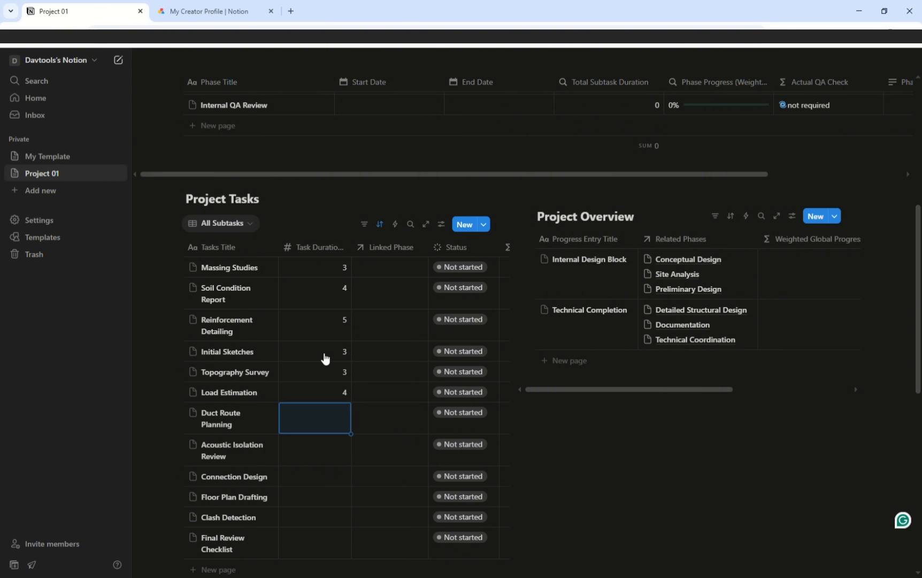
Set the task durations: Duct Route Planning 2, Acoustic Isolation Review 2, Connection Design 3, Floor Plan Drafting 4, Clash Detection 5, Final Review Checklist 3
type("2 2 3 4 5")
key("Return")
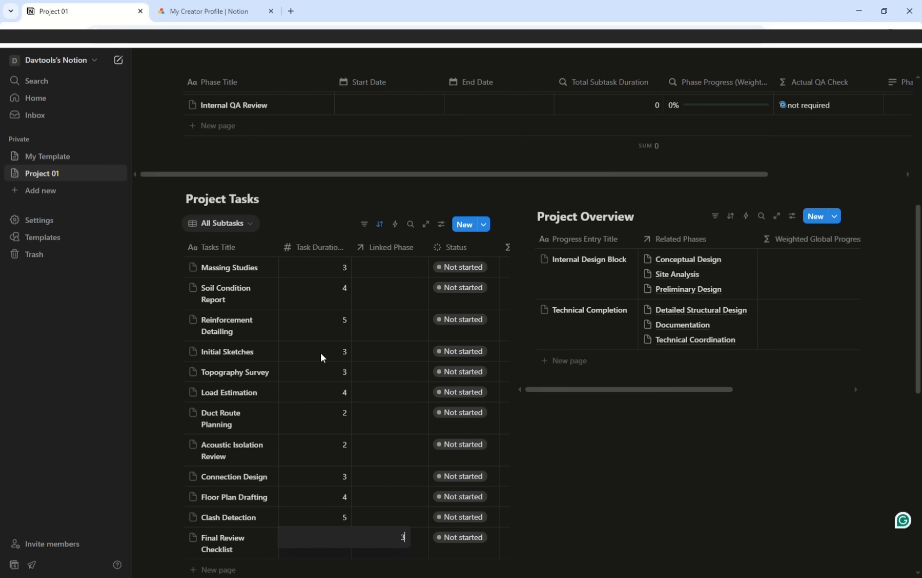
type("3")
key("Return")
In Reviews & Verifications, link Concept Validation to the Conceptual Design phase and Soil Data Confirmation to Site Analysis
scroll(375, 316, "down", 8)
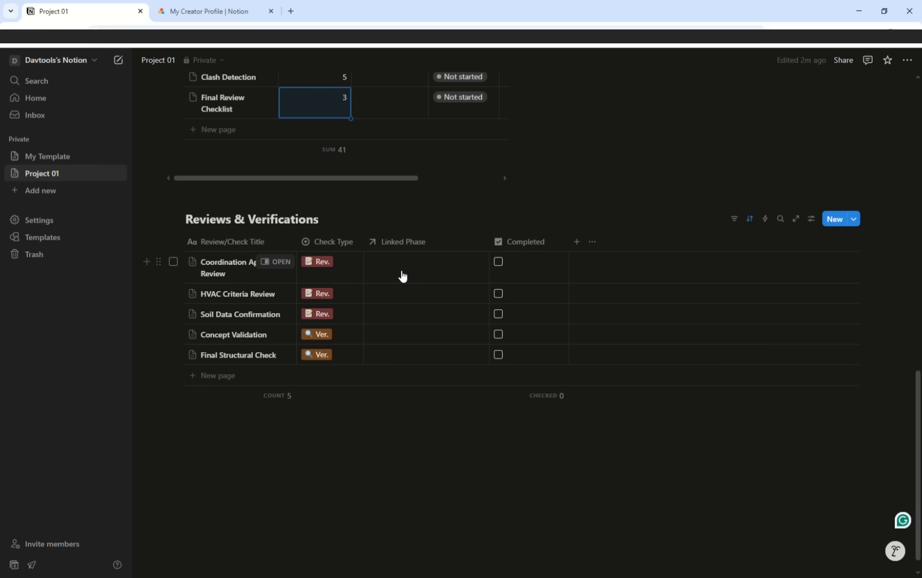
left_click(397, 336)
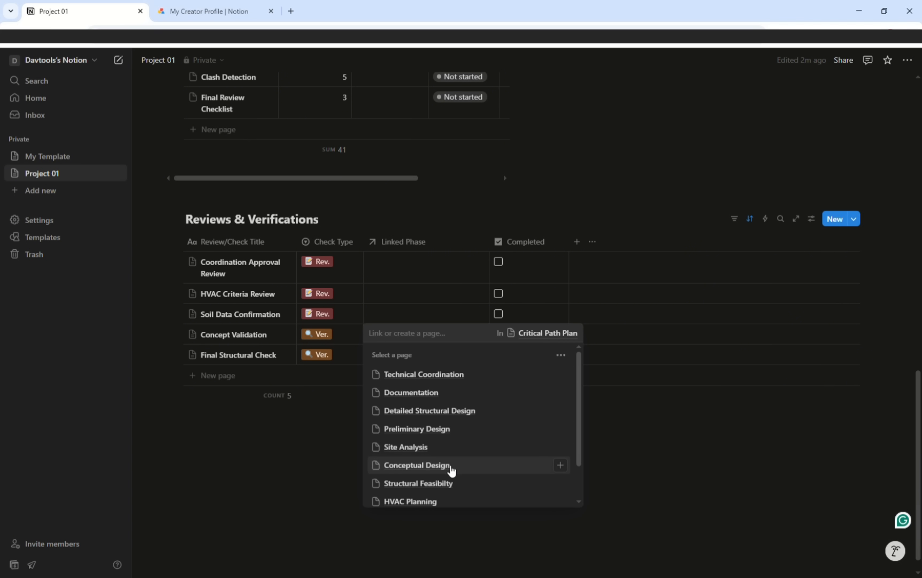
left_click(449, 467)
left_click(294, 456)
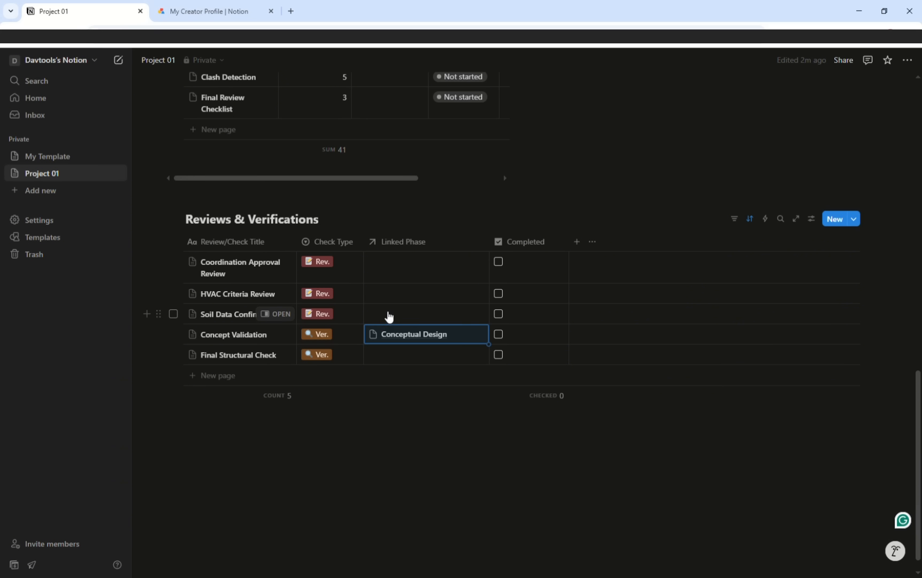
left_click(388, 315)
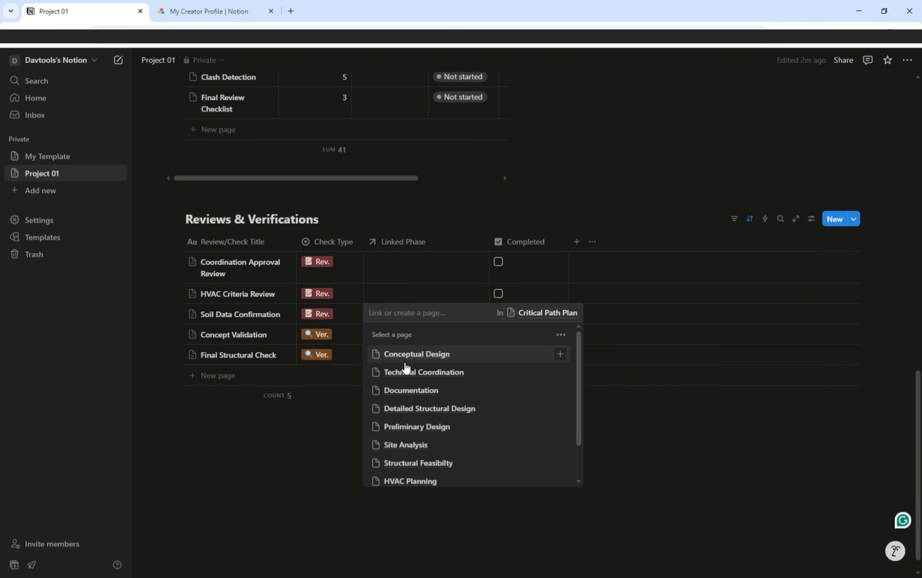
left_click(414, 445)
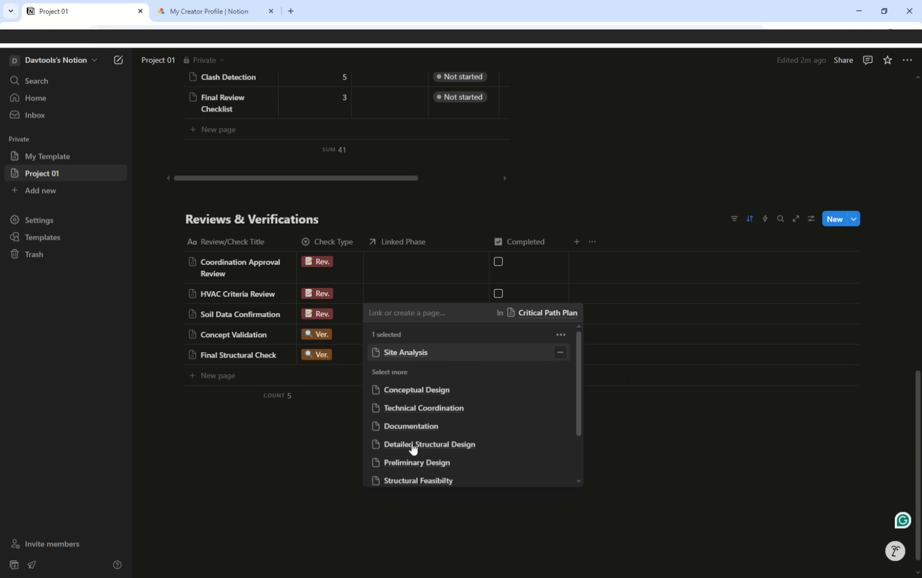
left_click(320, 451)
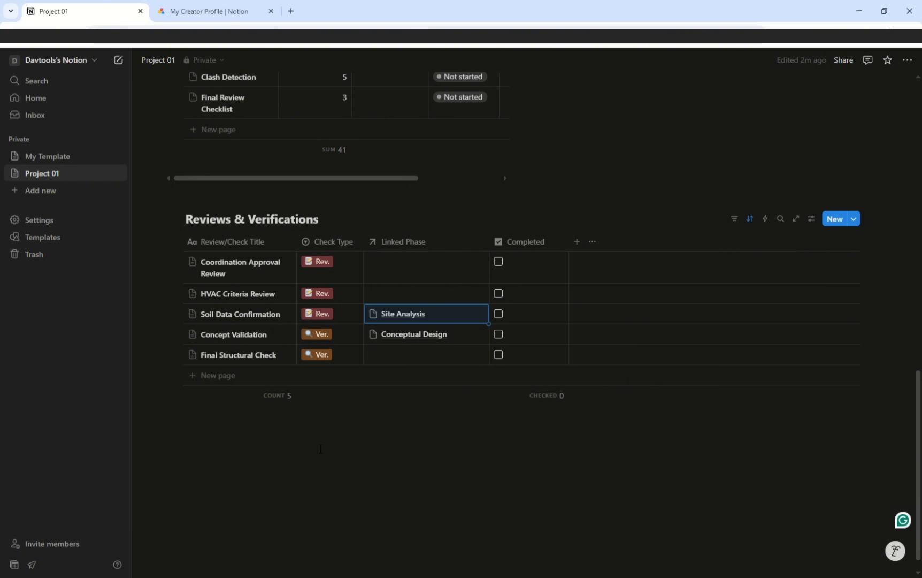
Link HVAC Criteria Review to the HVAC Planning phase and Coordination Approval Review to Technical Coordination
left_click(400, 295)
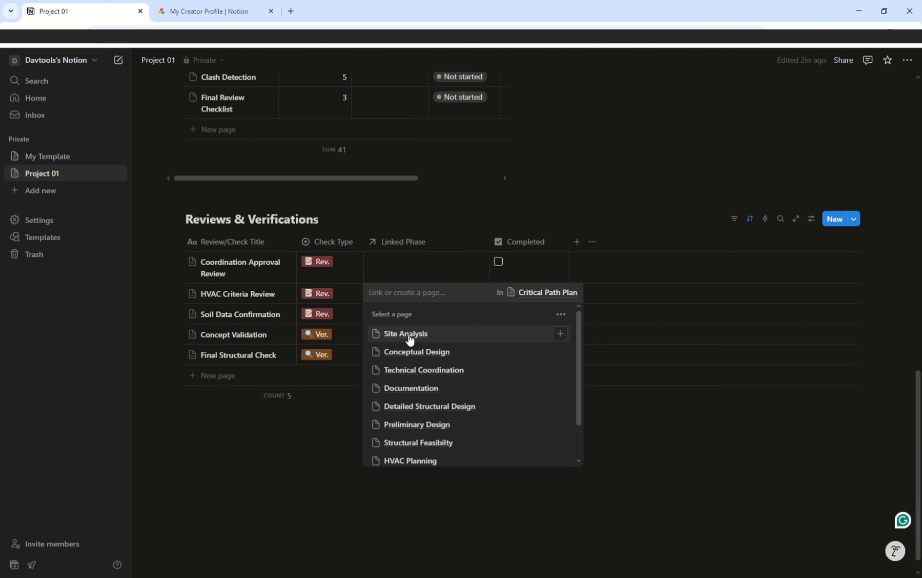
left_click(398, 461)
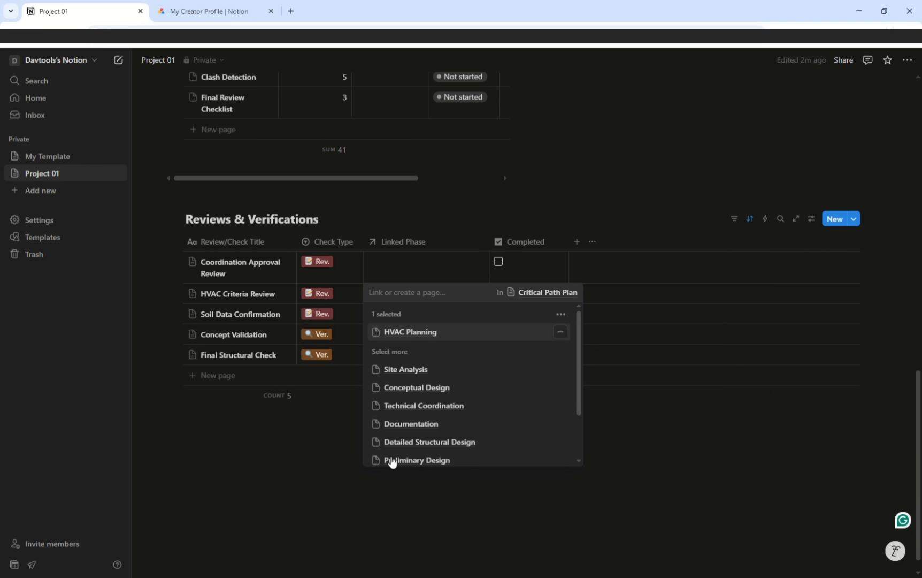
left_click(325, 461)
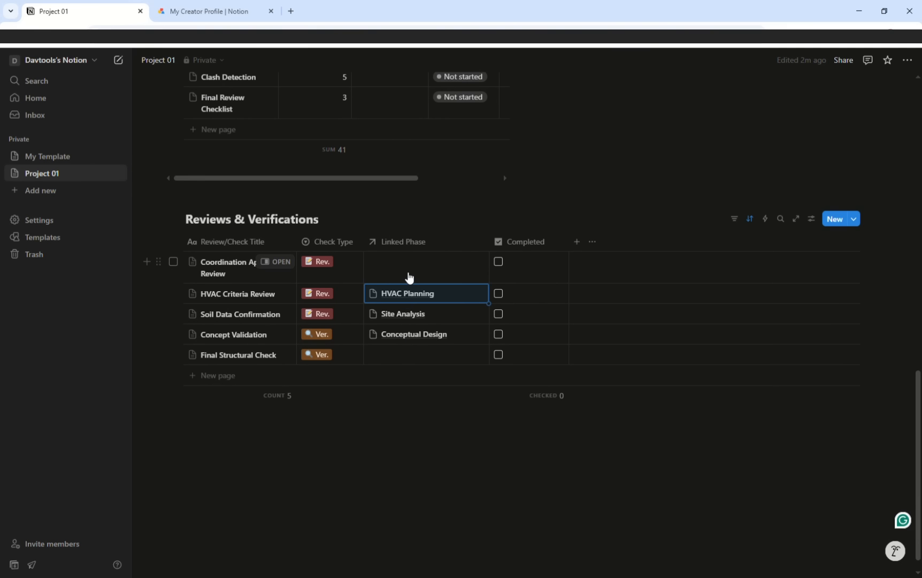
left_click(409, 277)
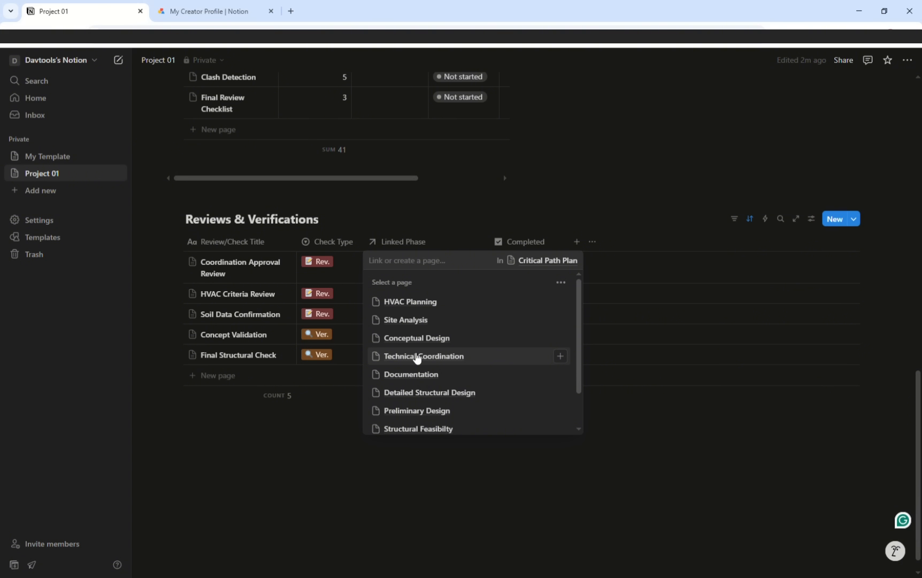
left_click(417, 357)
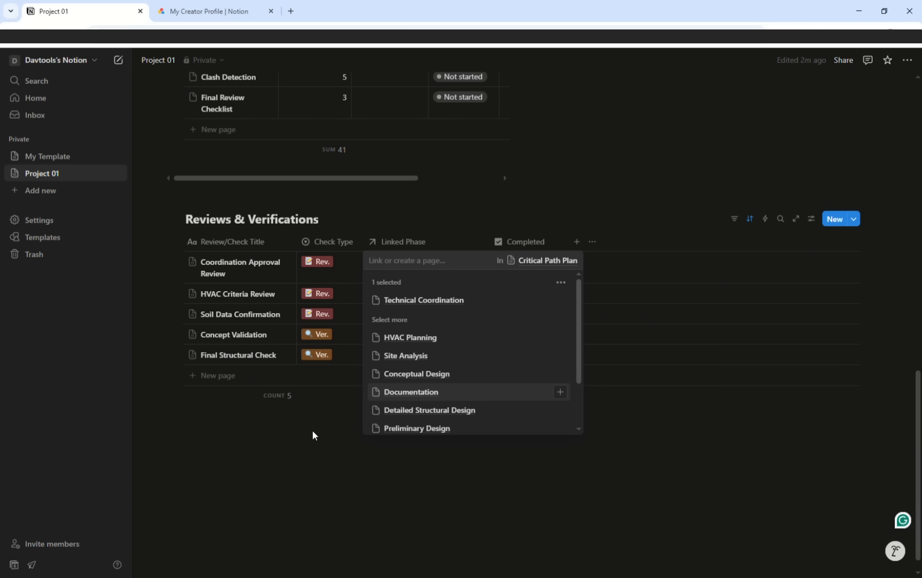
key("Escape")
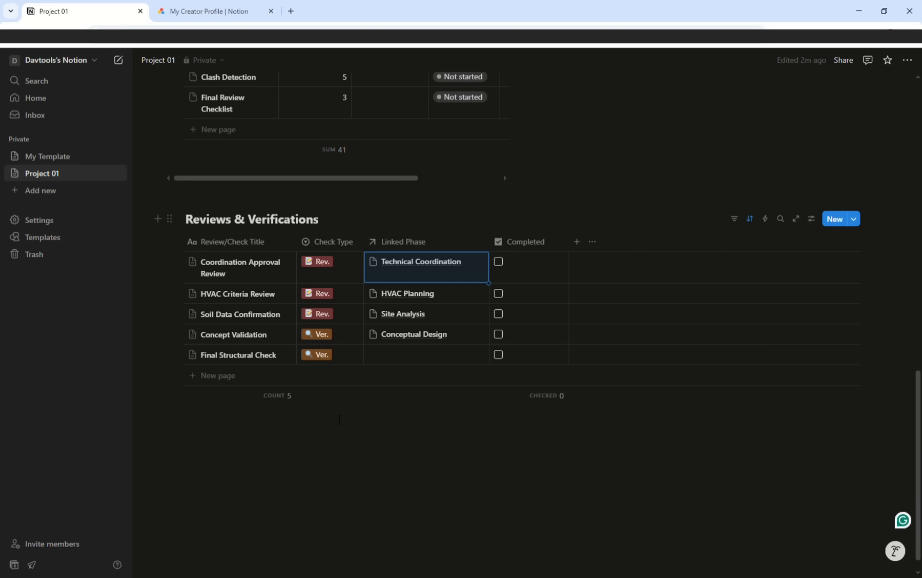
Link Final Structural Check to the Detailed Structural Design phase in Reviews & Verifications
left_click(408, 359)
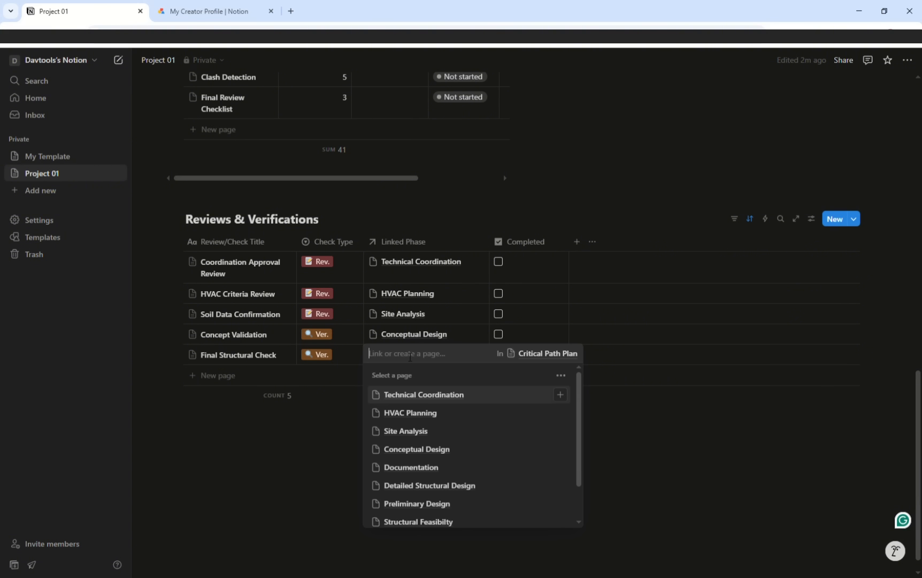
left_click(421, 486)
key("Escape")
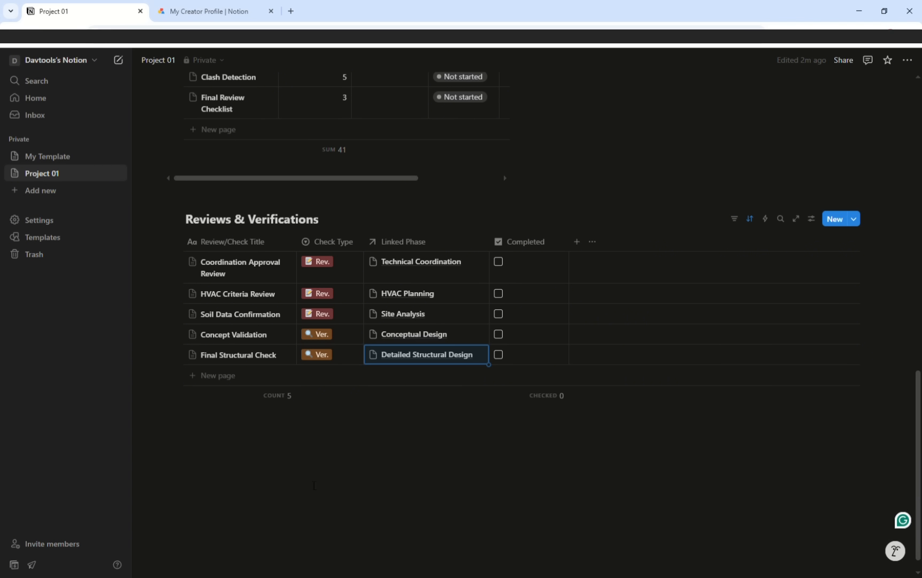
In the Critical Path Plan's Project Timeline view, schedule Conceptual Design and Site Analysis for July 7–11, 2025
scroll(352, 410, "up", 15)
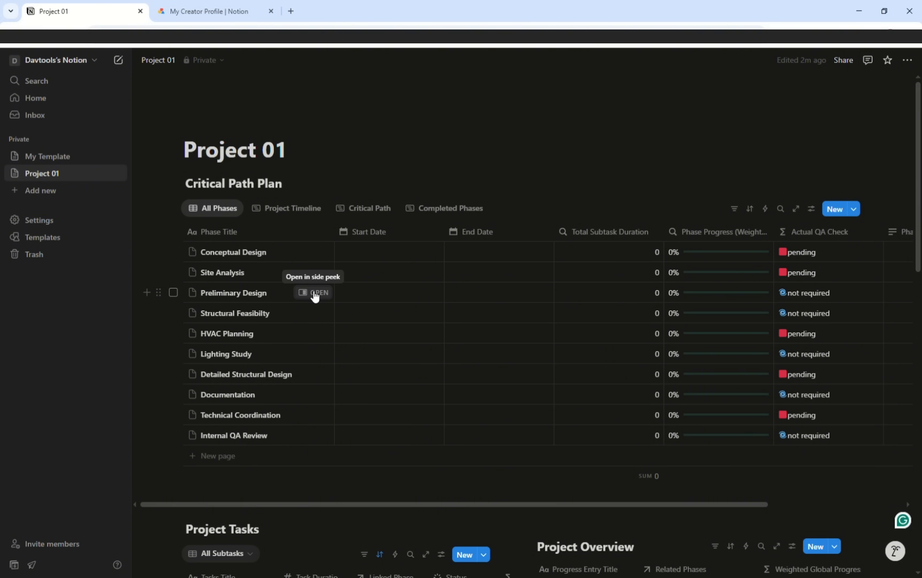
left_click(300, 211)
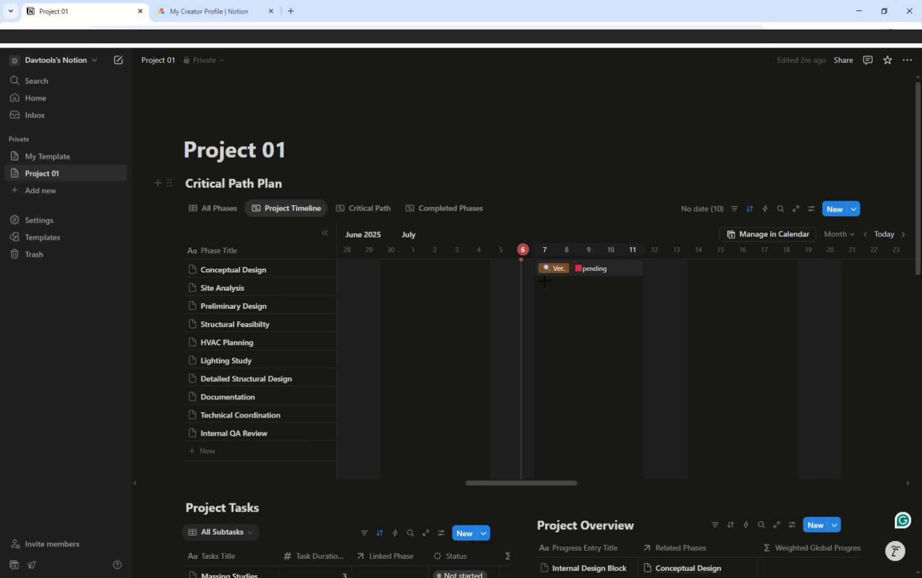
left_click(544, 275)
left_click(542, 289)
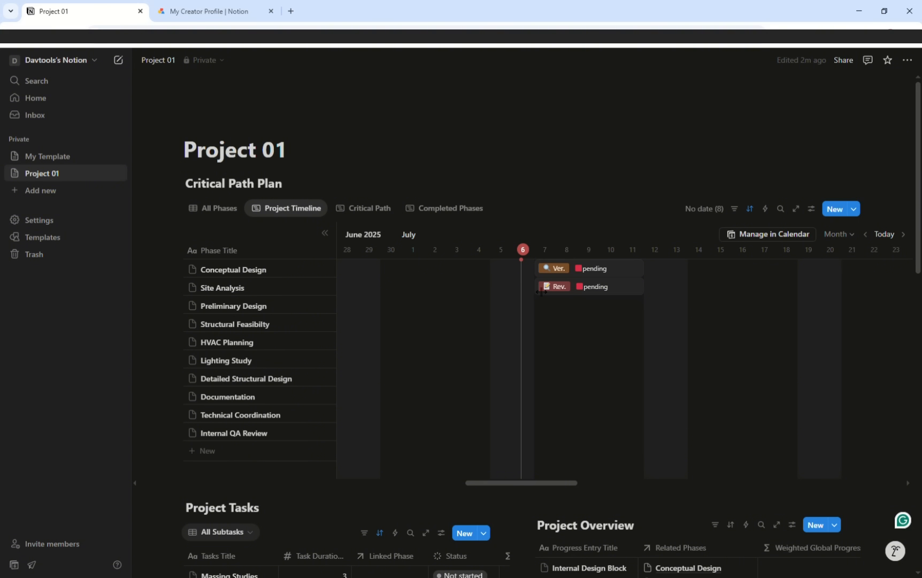
Schedule Preliminary Design and Structural Feasibilty for July 14–18, making them dependent on Conceptual Design and Site Analysis respectively
left_click(713, 319)
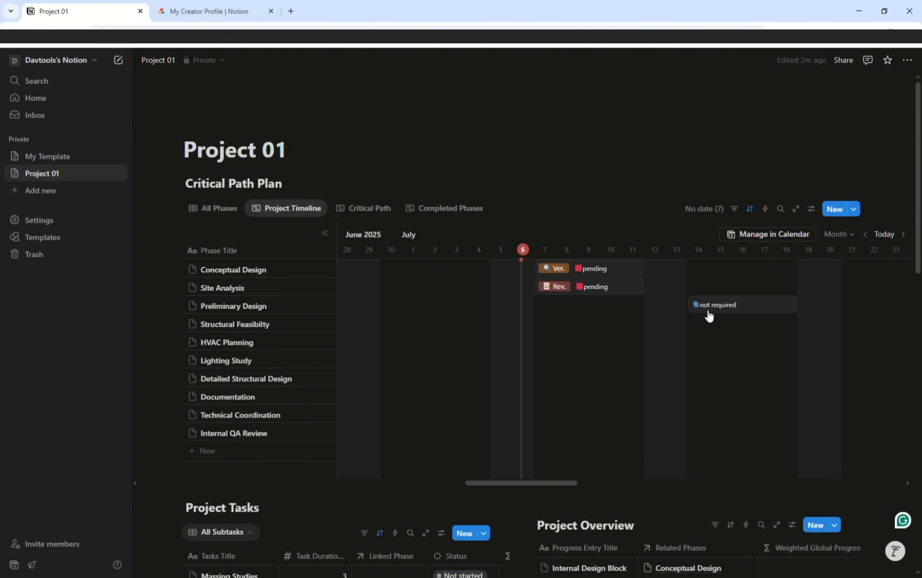
mouse_move(638, 270)
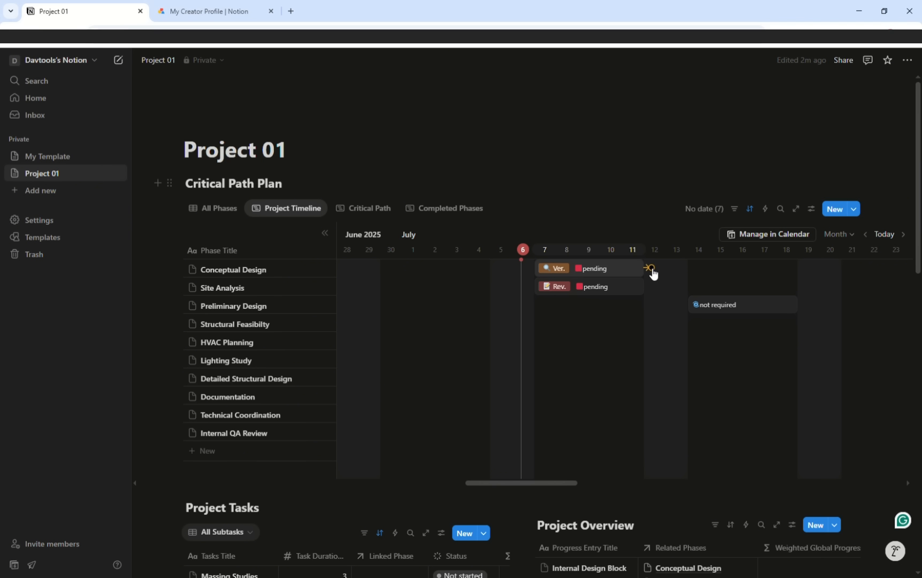
left_click_drag(653, 274, 695, 305)
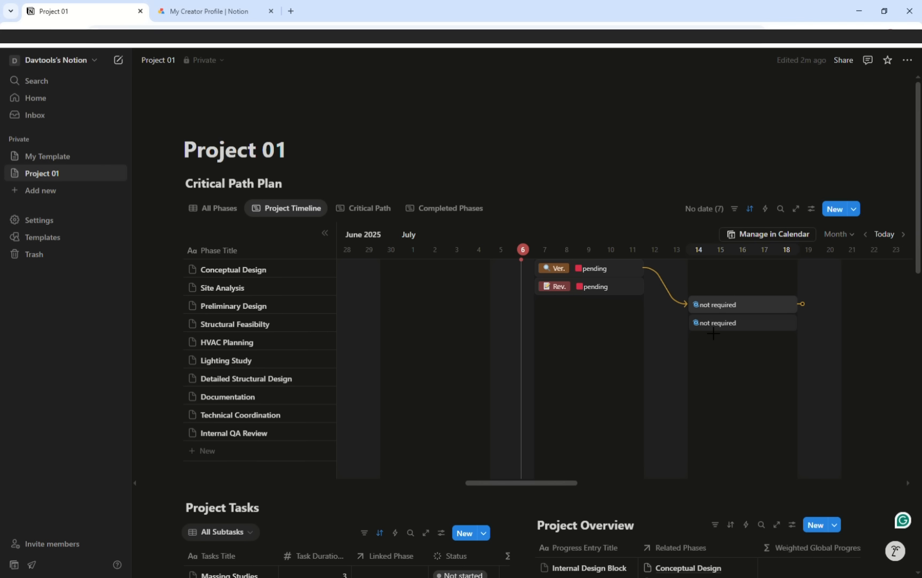
left_click(714, 330)
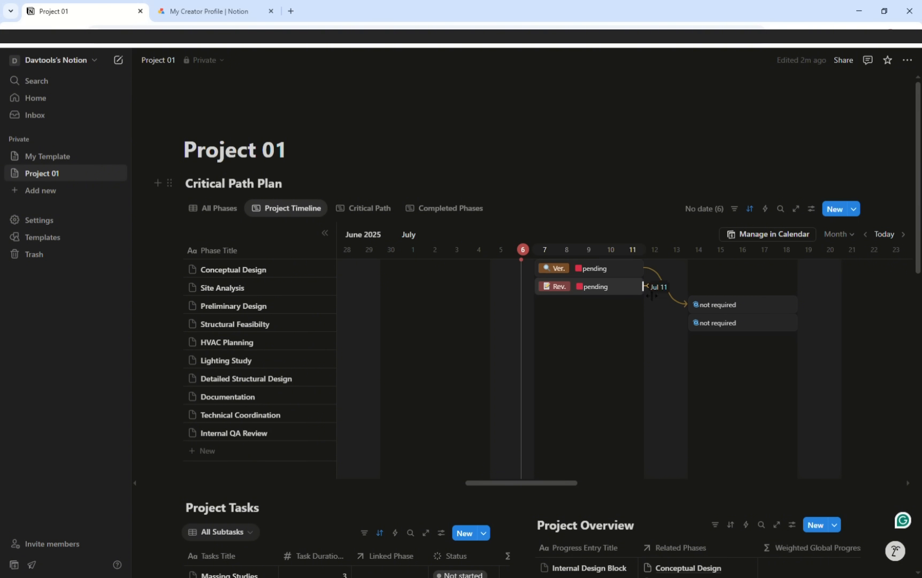
mouse_move(651, 291)
left_click_drag(654, 292, 698, 323)
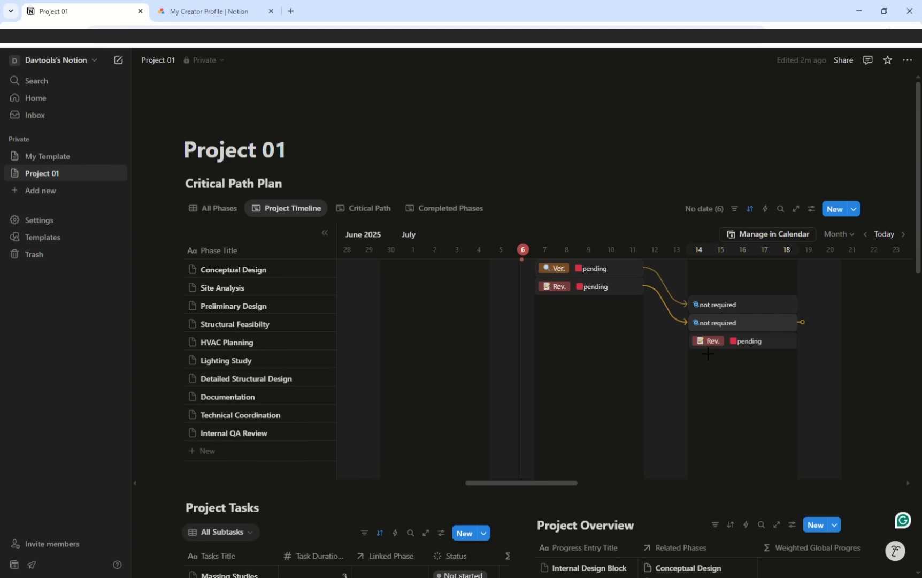
Add HVAC Planning to the timeline as dependent on Structural Feasibilty, scheduled for July 21–25
left_click(706, 351)
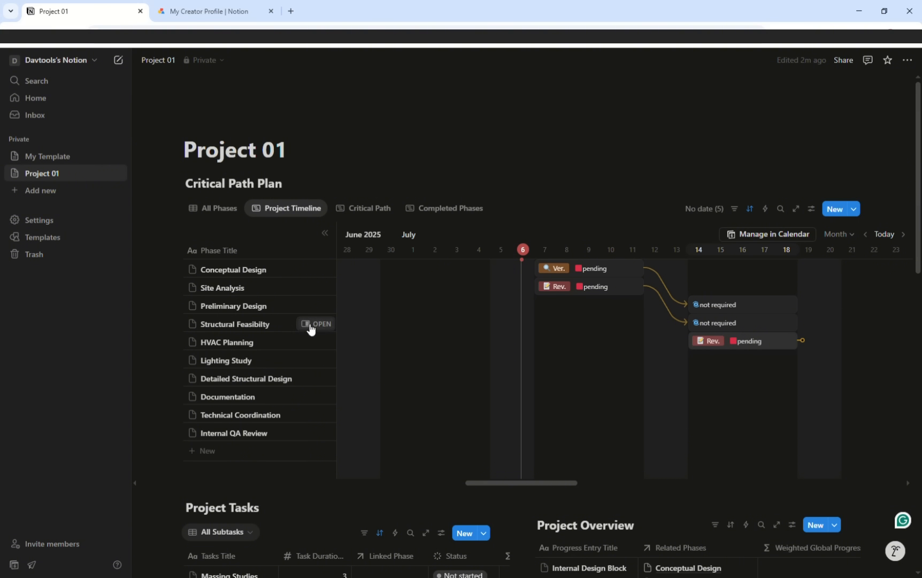
mouse_move(793, 334)
mouse_move(802, 323)
left_mouse_down()
mouse_move(694, 342)
mouse_move(869, 348)
left_mouse_up()
left_click_drag(495, 483, 515, 485)
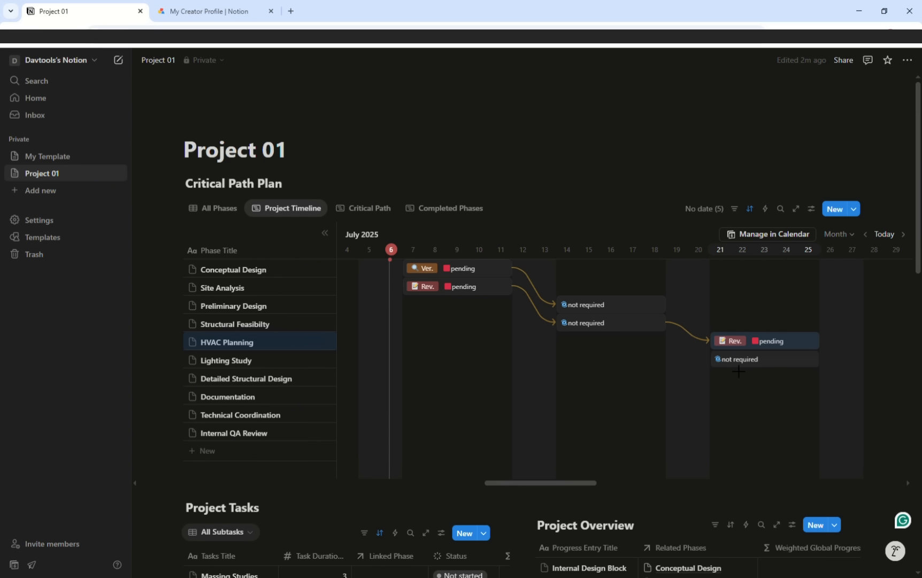
Schedule Lighting Study for July 14–18 as dependent on Conceptual Design, and Documentation for July 21–25 as dependent on Preliminary Design
left_click(739, 370)
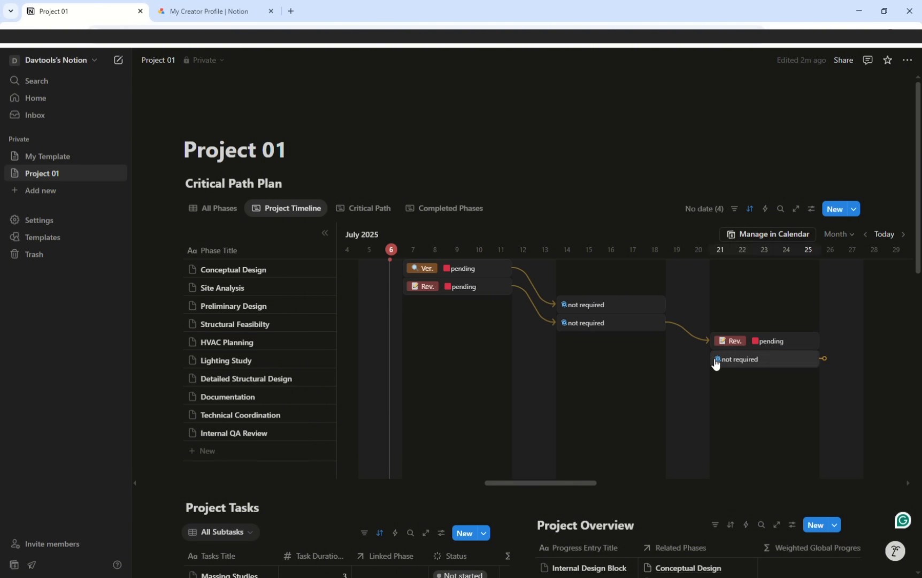
left_click_drag(514, 268, 593, 361)
left_click(764, 395)
left_click_drag(671, 305, 767, 395)
left_click_drag(771, 395, 726, 390)
left_click(461, 333)
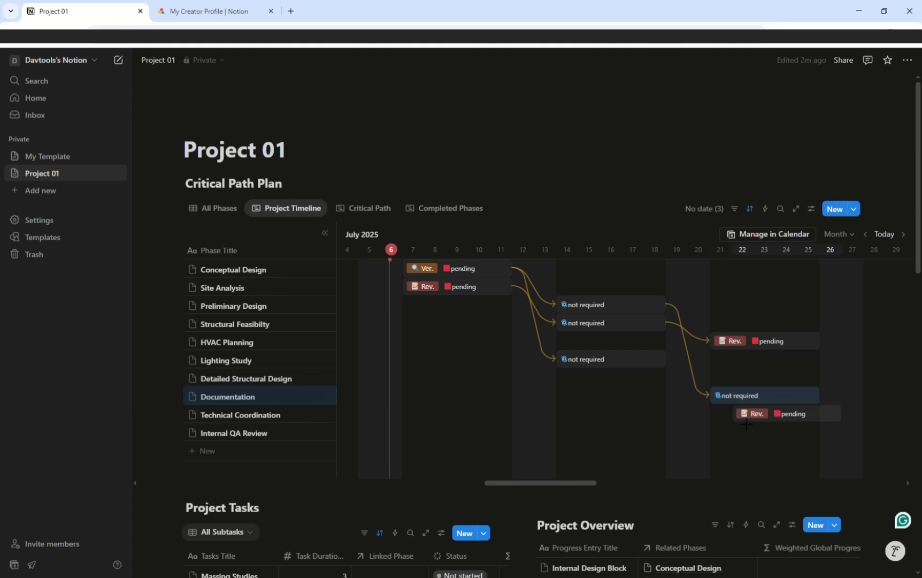
Schedule Technical Coordination for July 21–25 as dependent on Preliminary Design, and Internal QA Review for July 22–26 as dependent on Technical Coordination
left_click(723, 413)
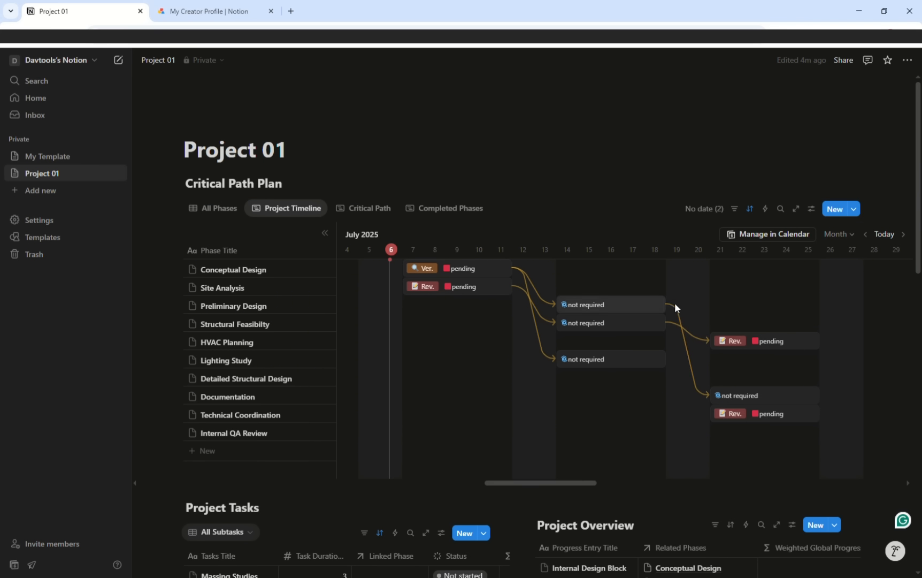
left_click_drag(671, 305, 722, 414)
left_click(743, 452)
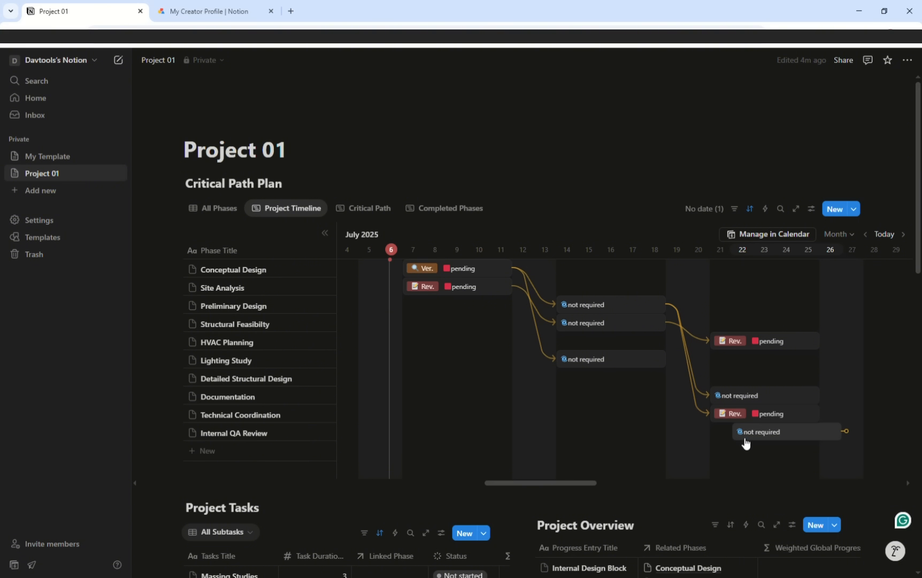
left_click_drag(827, 416, 734, 433)
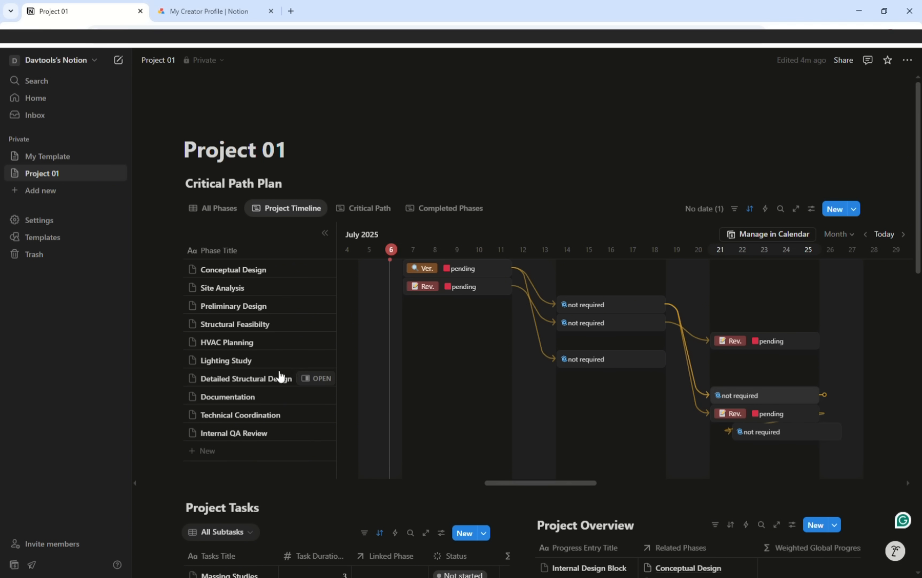
Add Detailed Structural Design to the timeline as dependent on Preliminary Design and HVAC Planning, scheduled for July 28–August 1
left_click(726, 382)
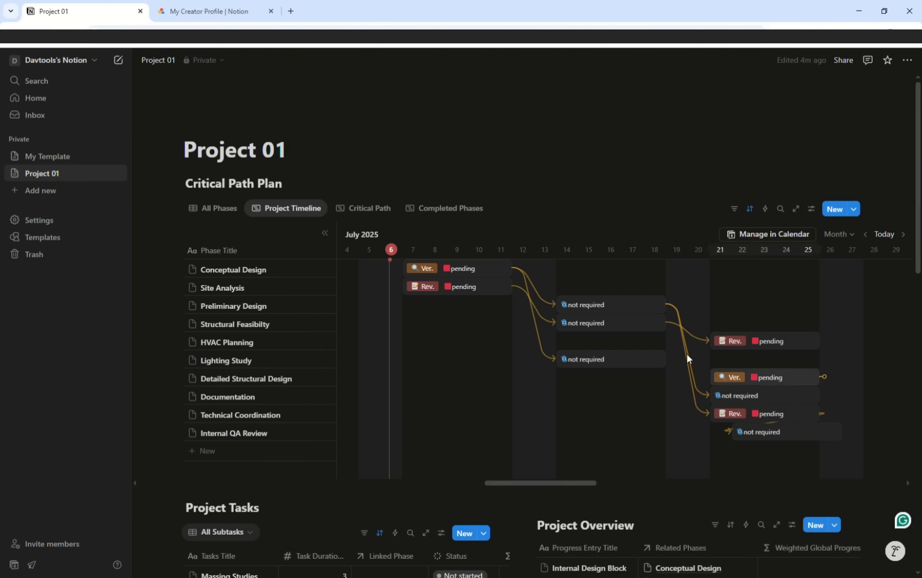
left_click_drag(669, 306, 725, 376)
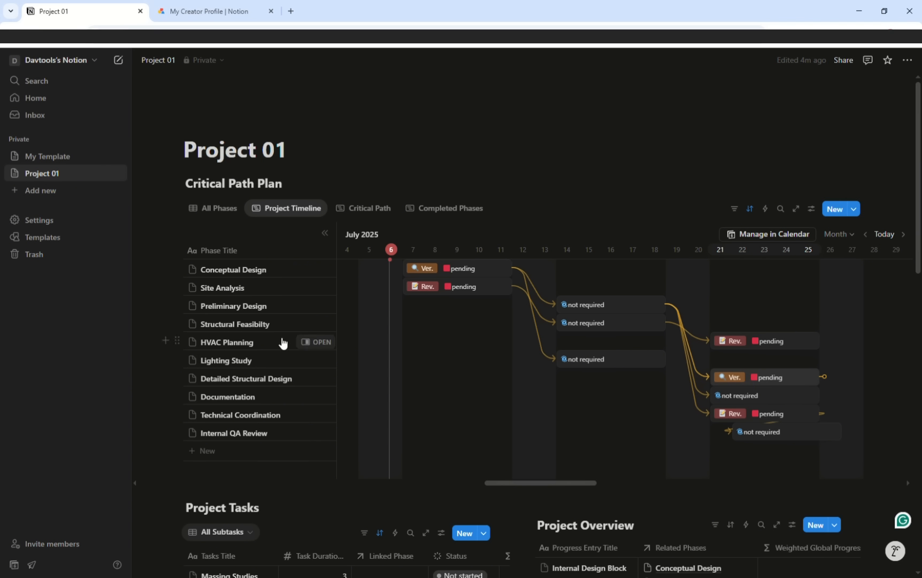
left_click_drag(825, 341, 807, 379)
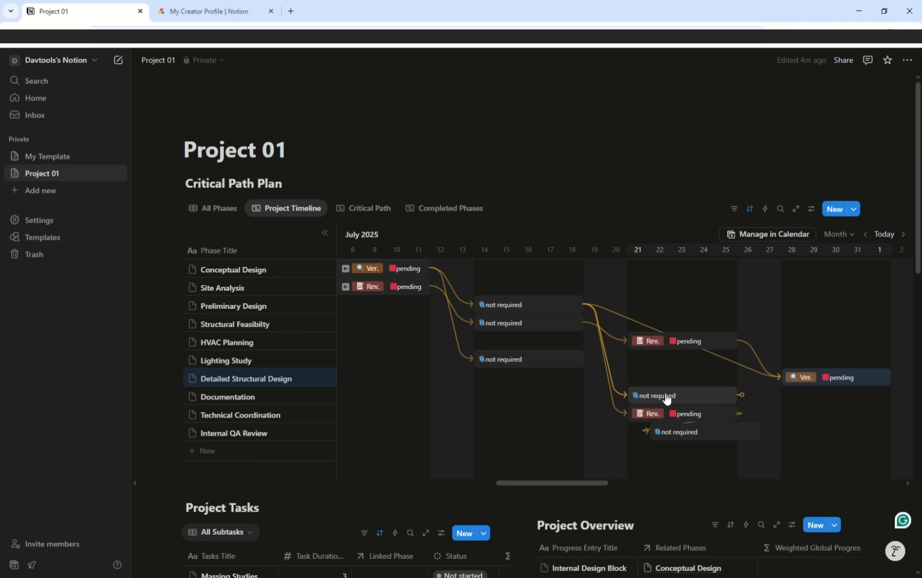
Make Technical Coordination also dependent on Lighting Study in the timeline
left_click(569, 364)
key("Escape")
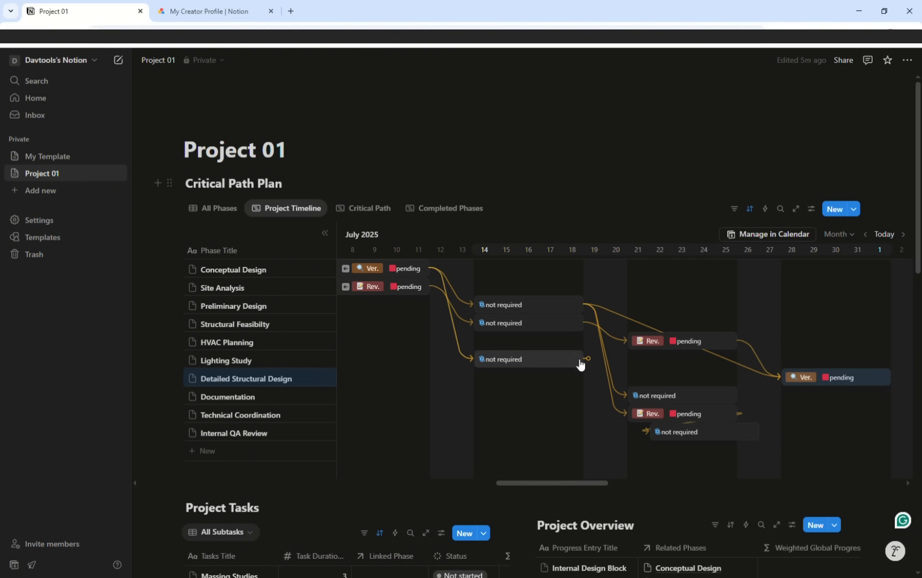
left_click_drag(585, 360, 616, 412)
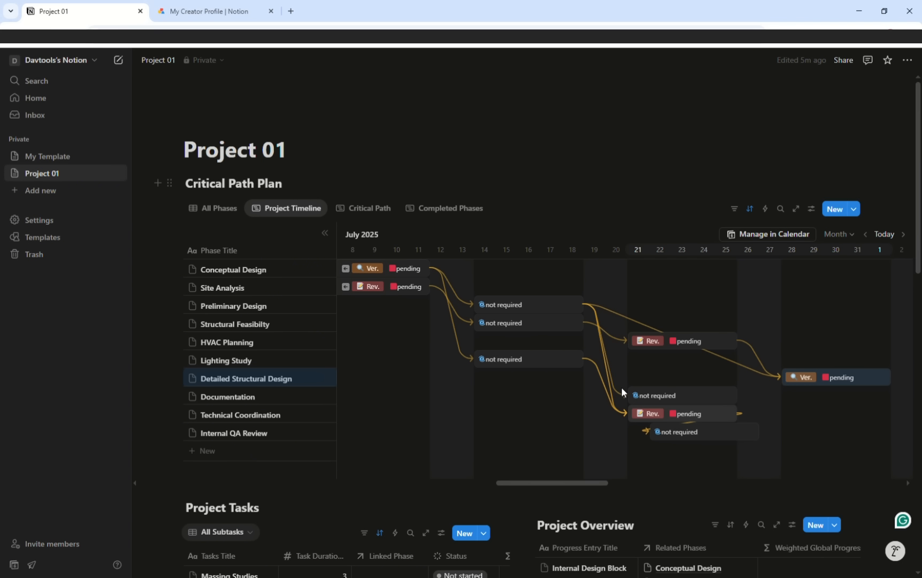